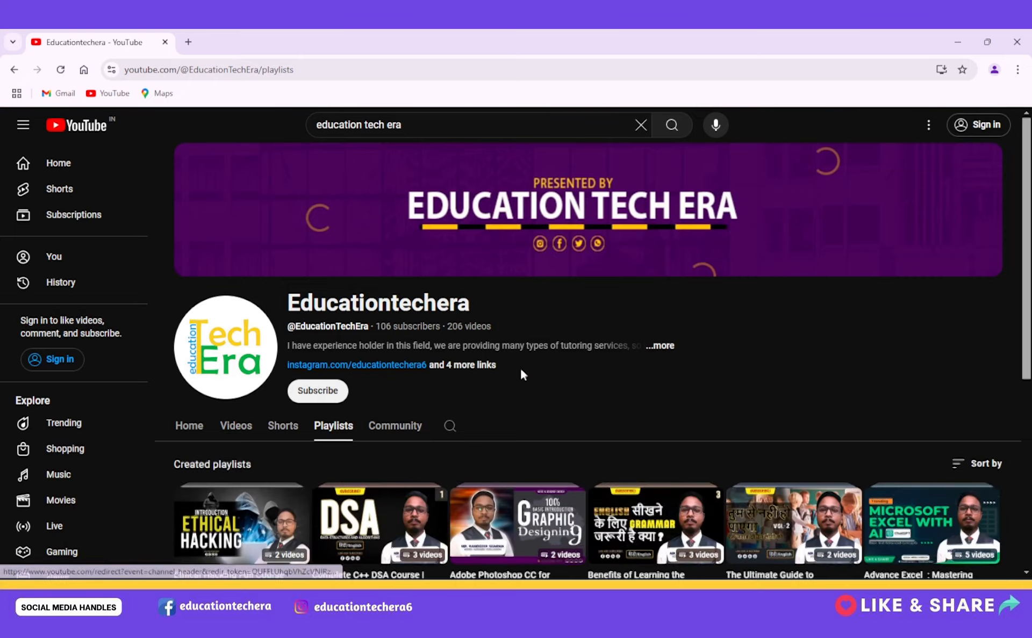
- Browse the channel's created playlists, open the Adobe Photoshop CC for Beginners playlist, and minimise the browser
scroll(736, 500, "up", 3)
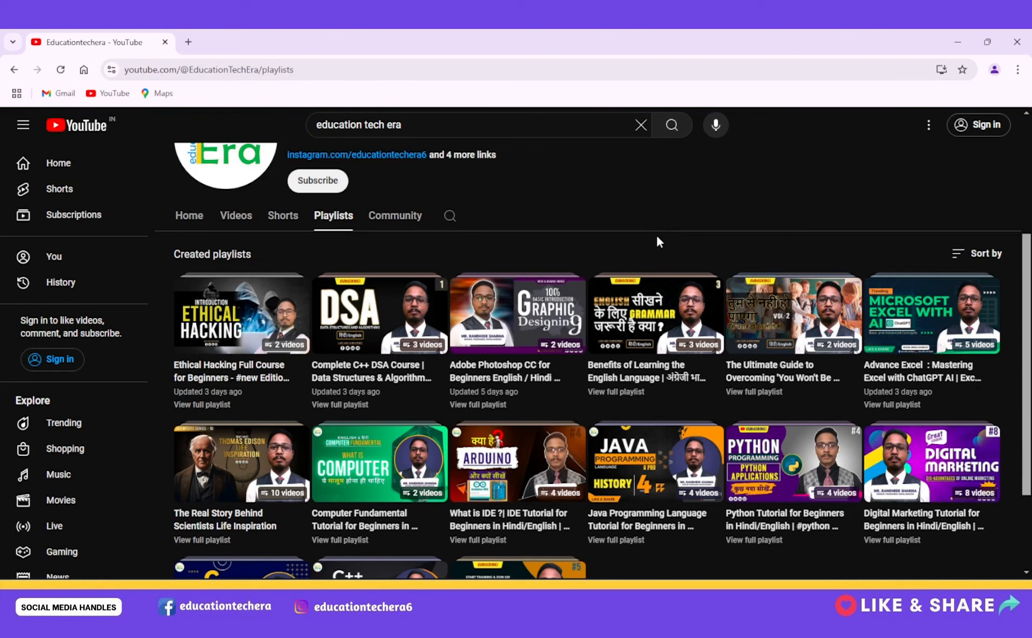
scroll(658, 236, "down", 3)
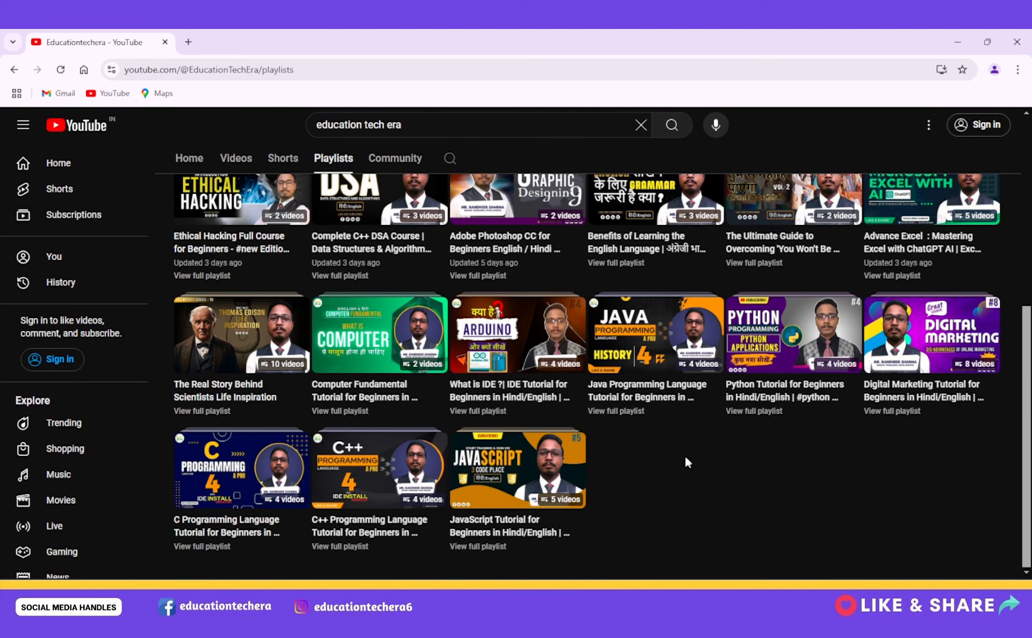
scroll(685, 459, "up", 2)
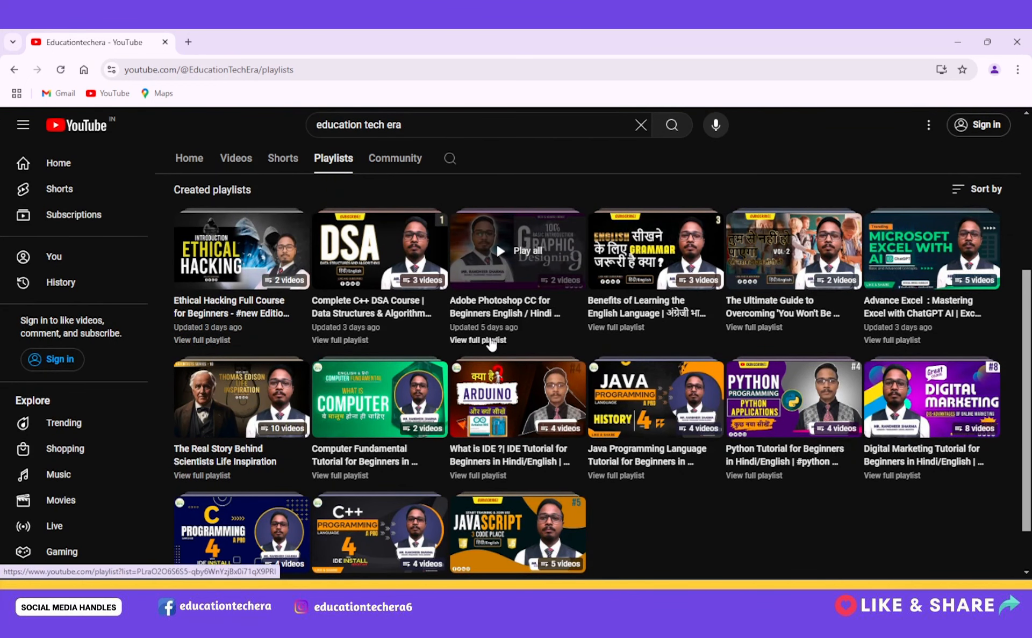
left_click(492, 341)
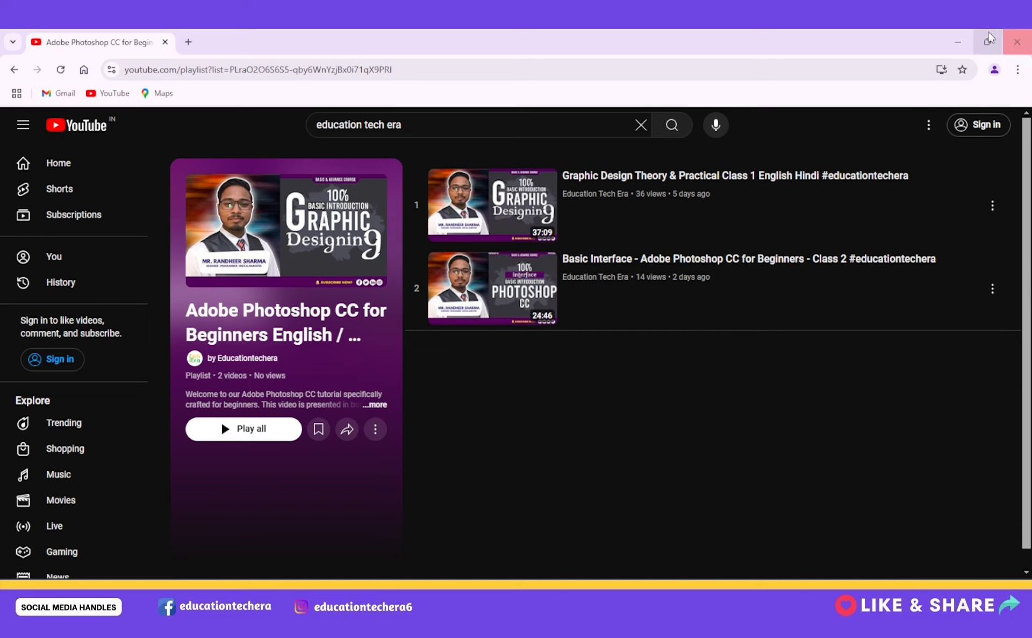
left_click(956, 43)
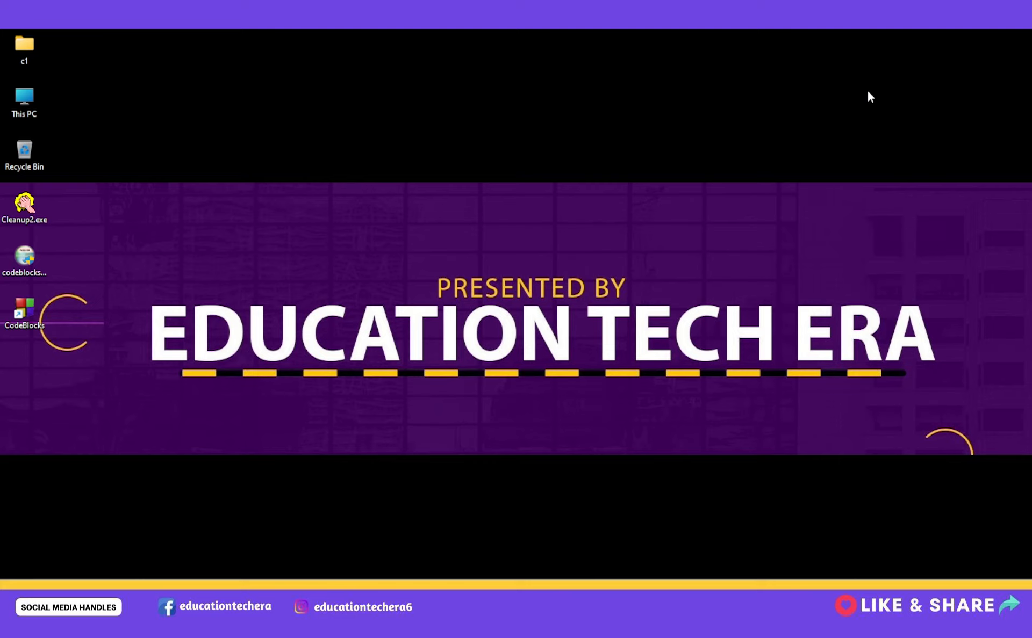
- Try to launch Adobe Photoshop 2020, declining to send the crash report
key("super")
type("photo")
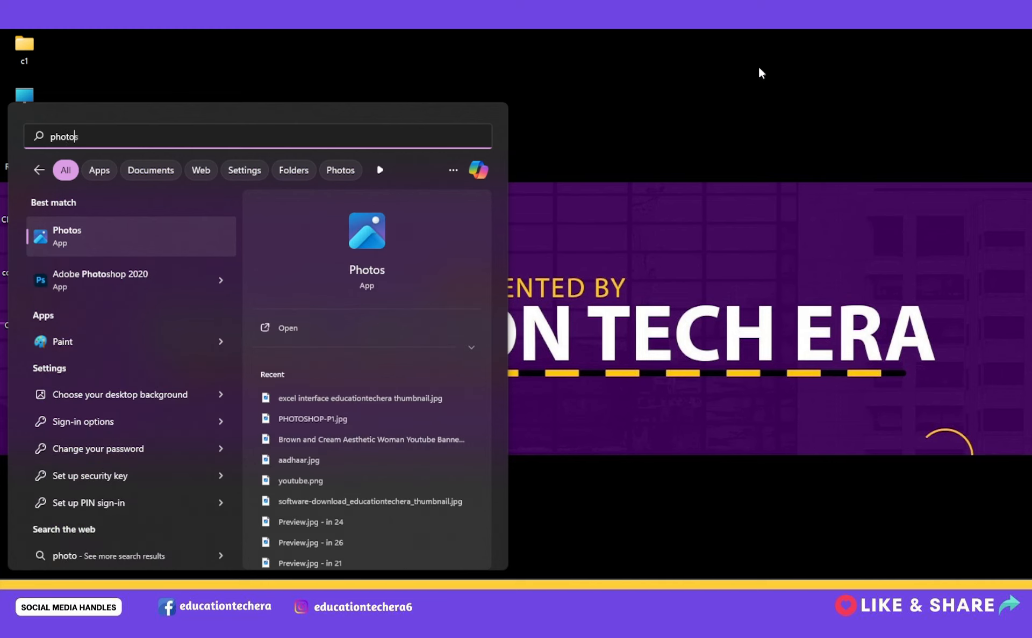
left_click(129, 273)
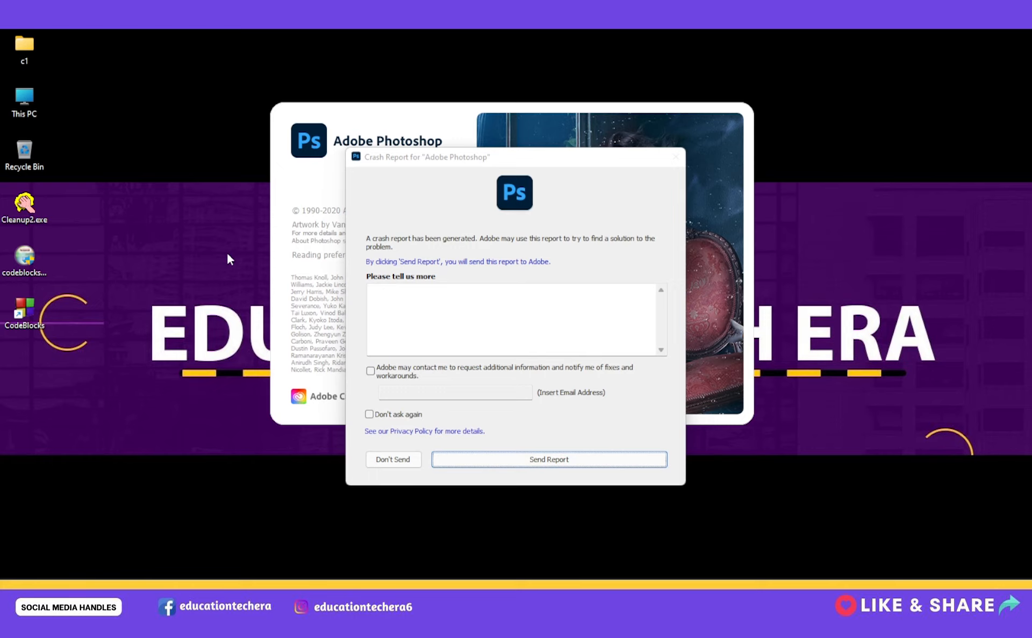
left_click(402, 462)
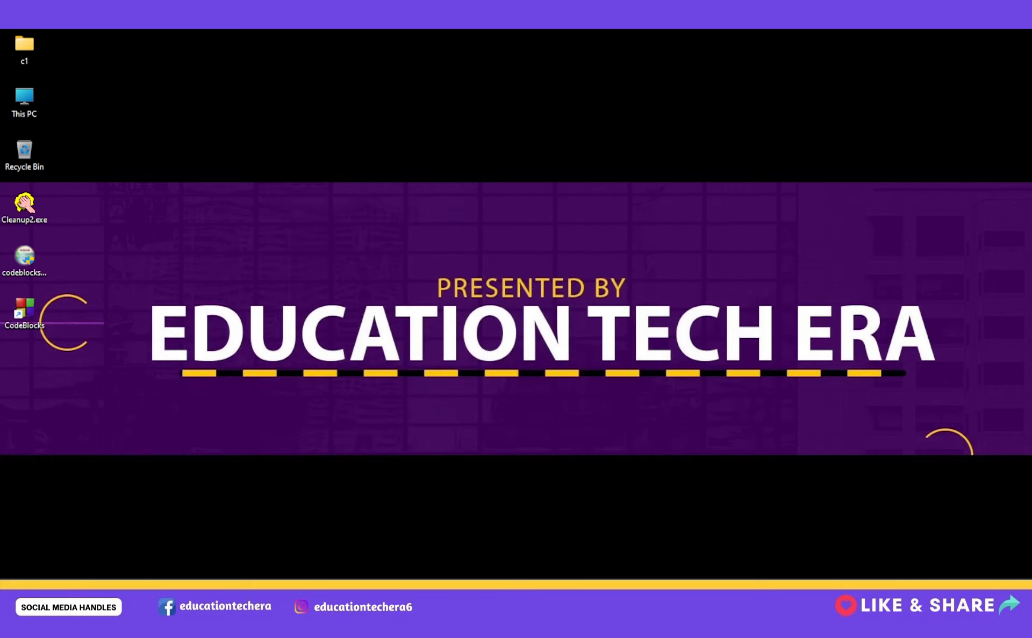
- Search for Adobe Photoshop 2020 on the computer and launch it
key("super")
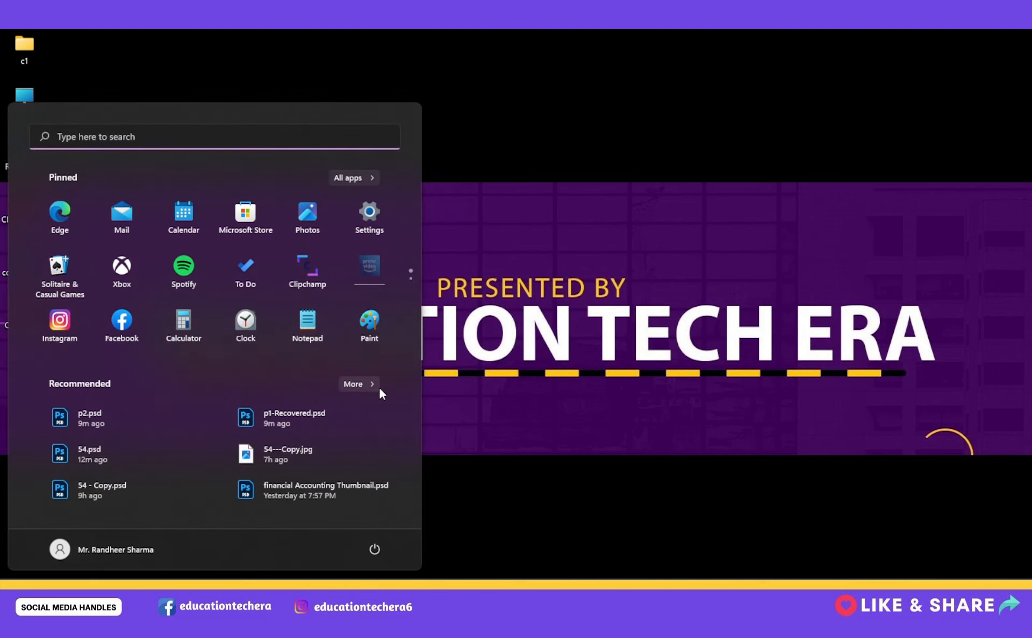
type("ph")
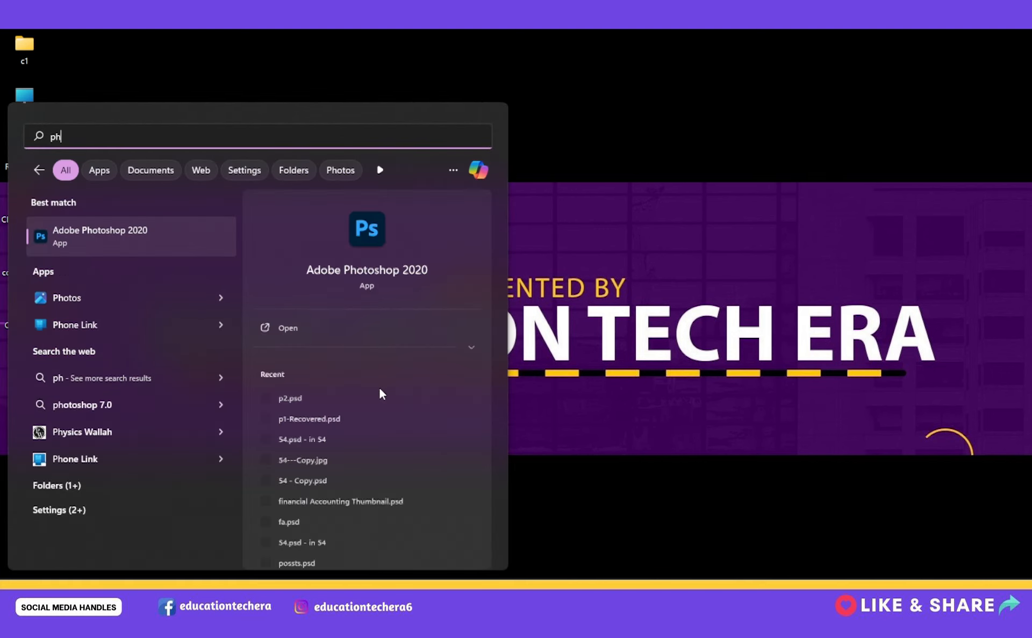
key("Return")
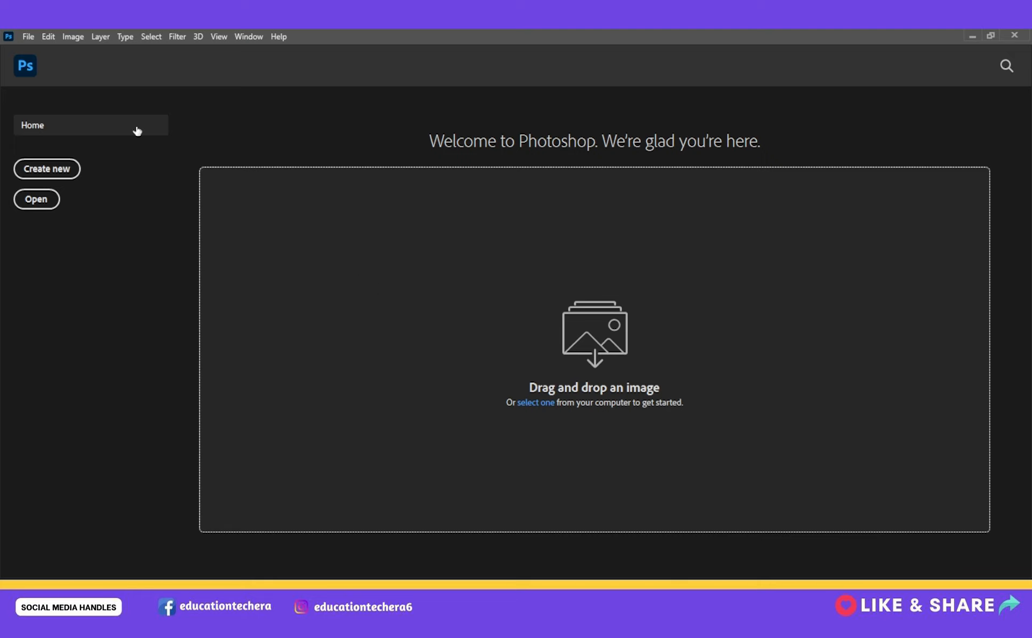
- Begin a new document and check the available width units, keeping Pixels
left_click(27, 37)
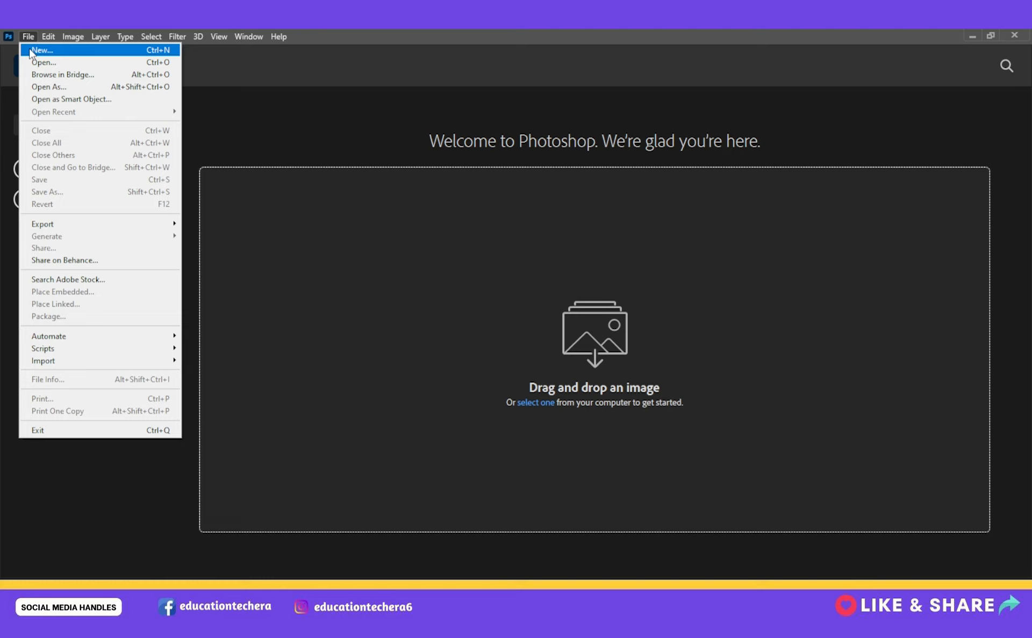
left_click(30, 51)
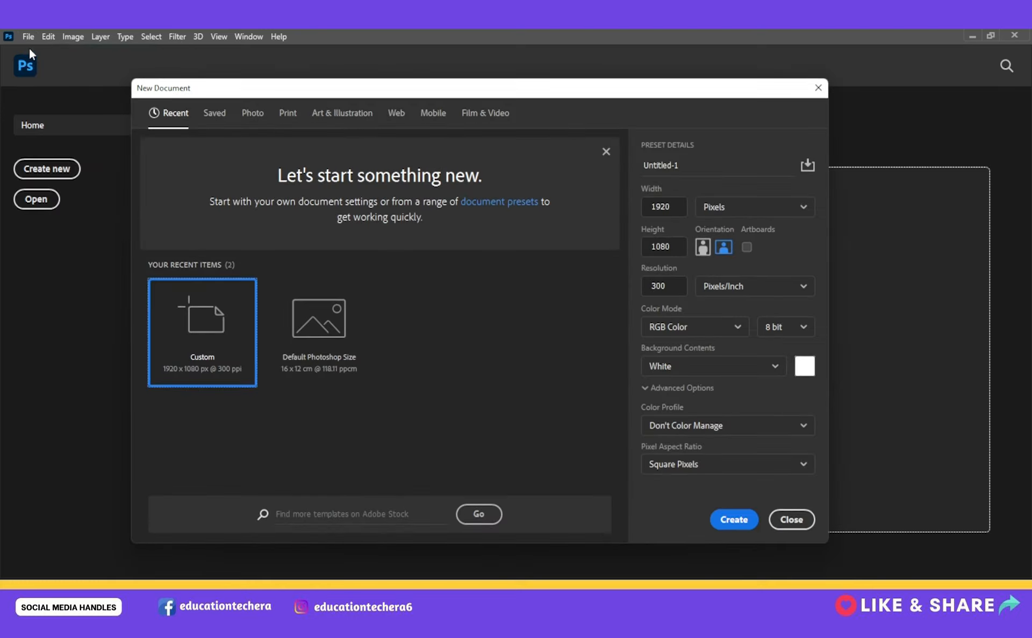
left_click_drag(365, 94, 413, 82)
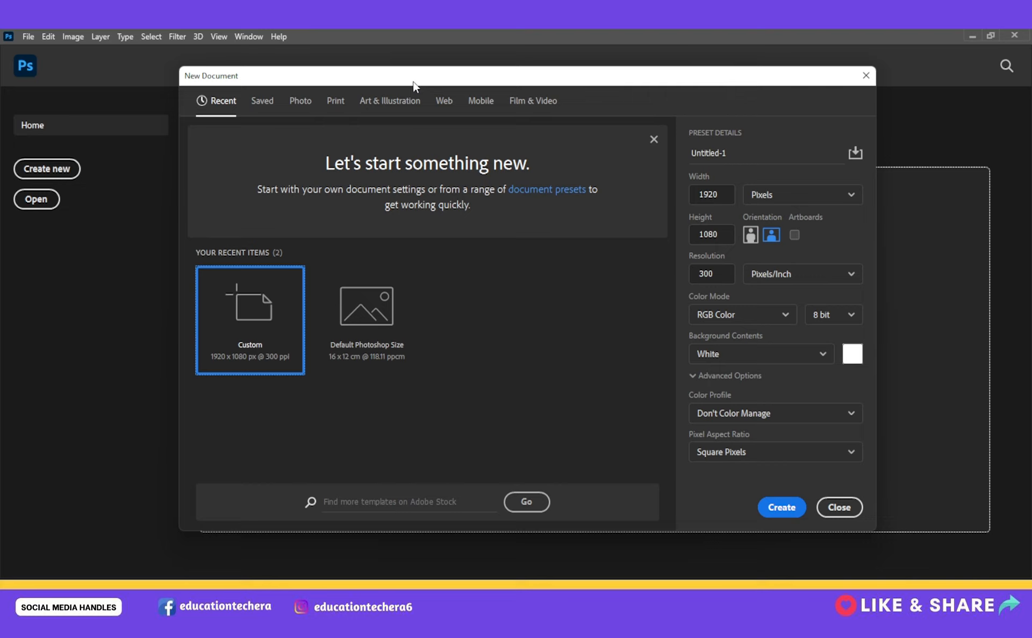
left_click(784, 200)
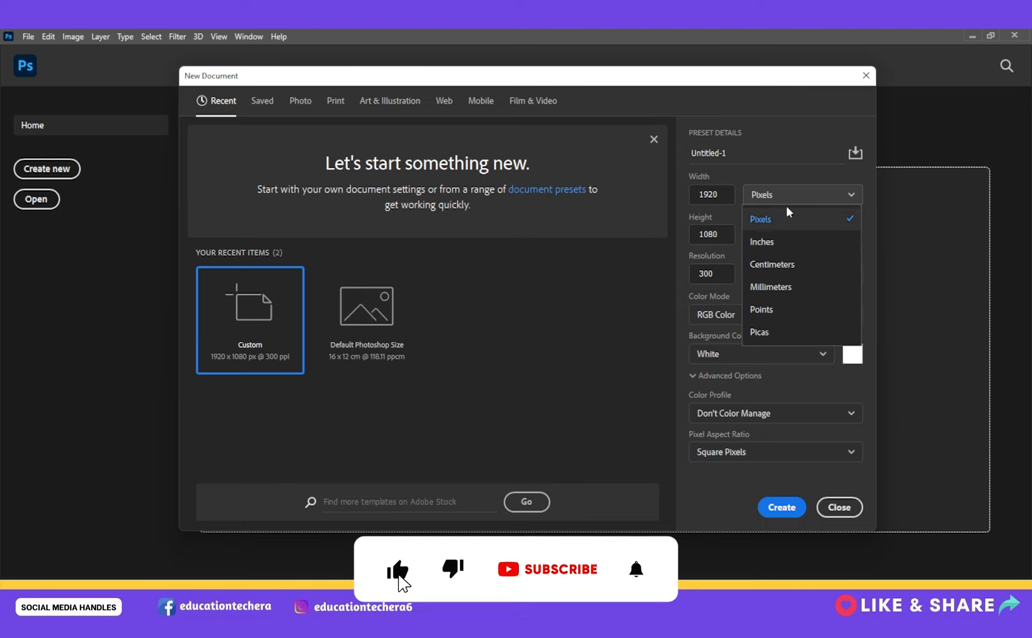
left_click(786, 208)
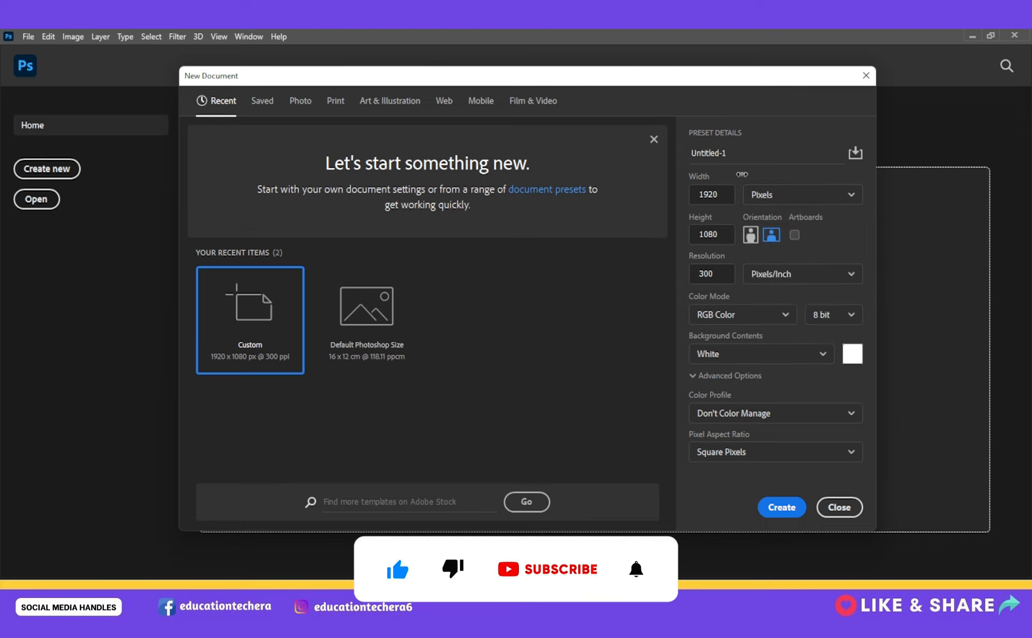
- Review the Photo, Print and Web document presets and return to the recent custom 1920 x 1080 px preset
left_click(299, 103)
left_click(337, 101)
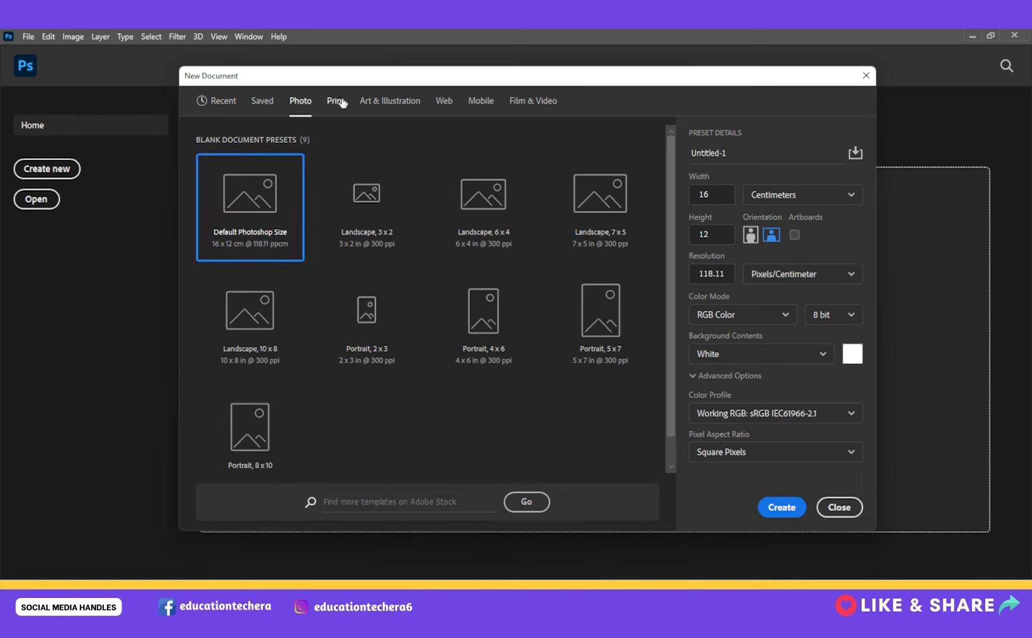
left_click(444, 101)
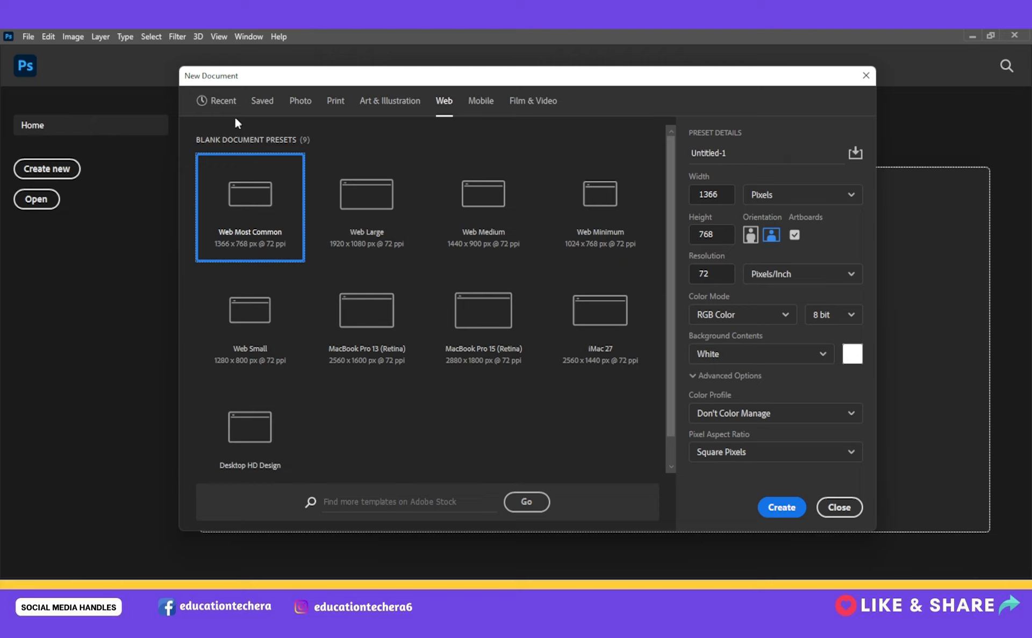
left_click(223, 101)
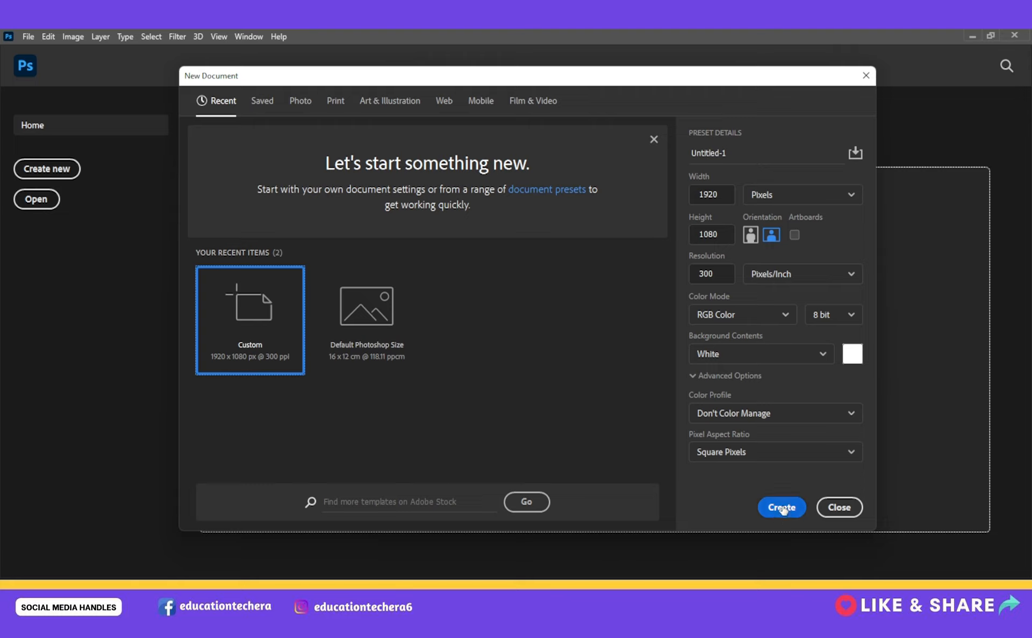
- Name the new document "Move tool" and create it at 1920 x 1080 pixels, 300 pixels/inch, RGB Color, with a white background
left_click_drag(731, 153, 684, 162)
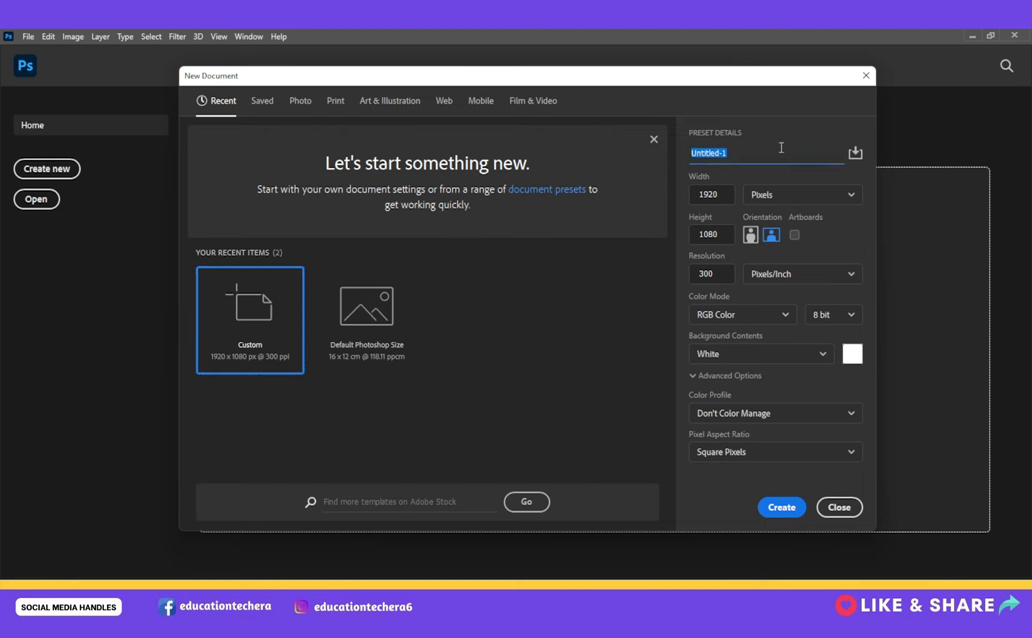
type("Move tool")
left_click(783, 510)
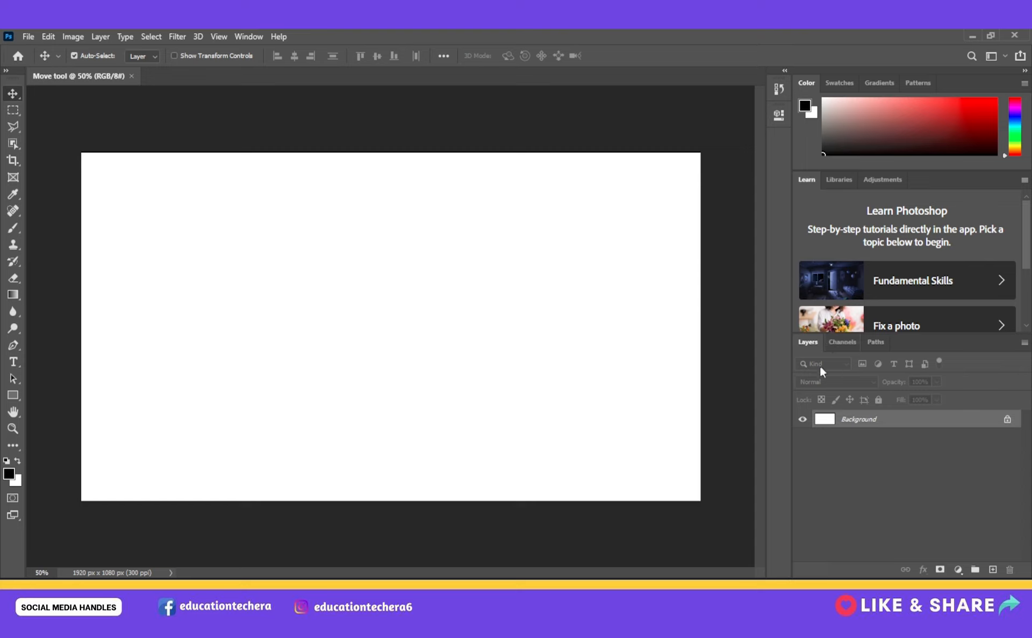
- Detach the Learn panel from its group and close it
left_click_drag(806, 183, 409, 200)
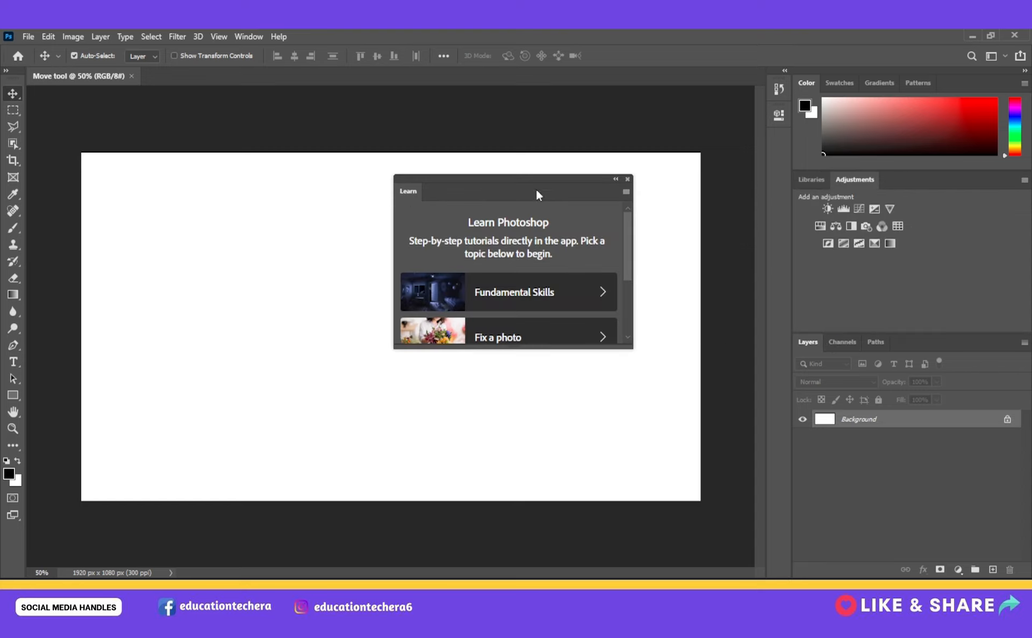
left_click(627, 180)
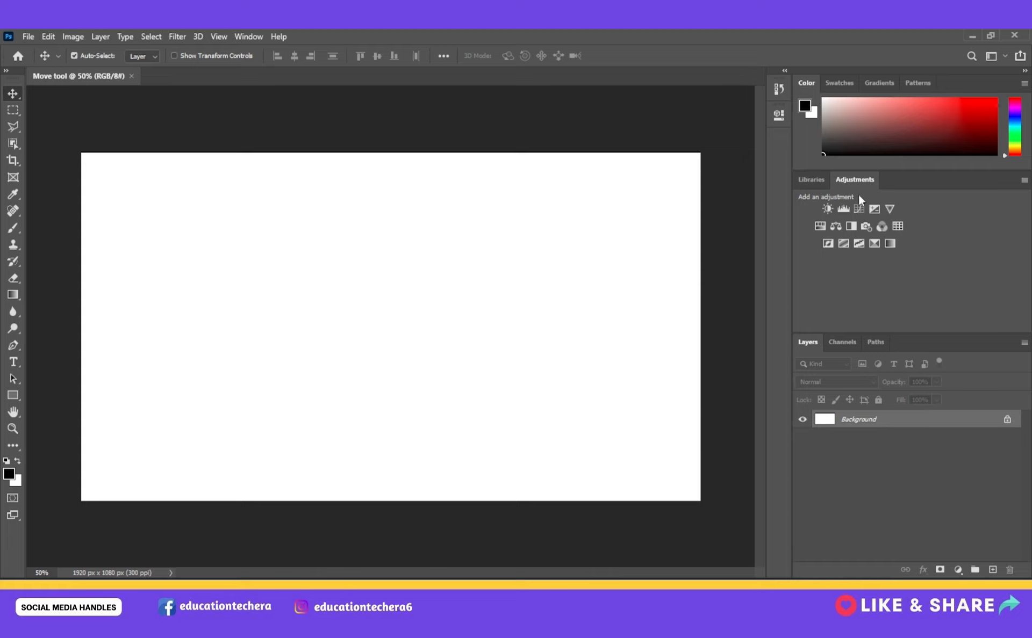
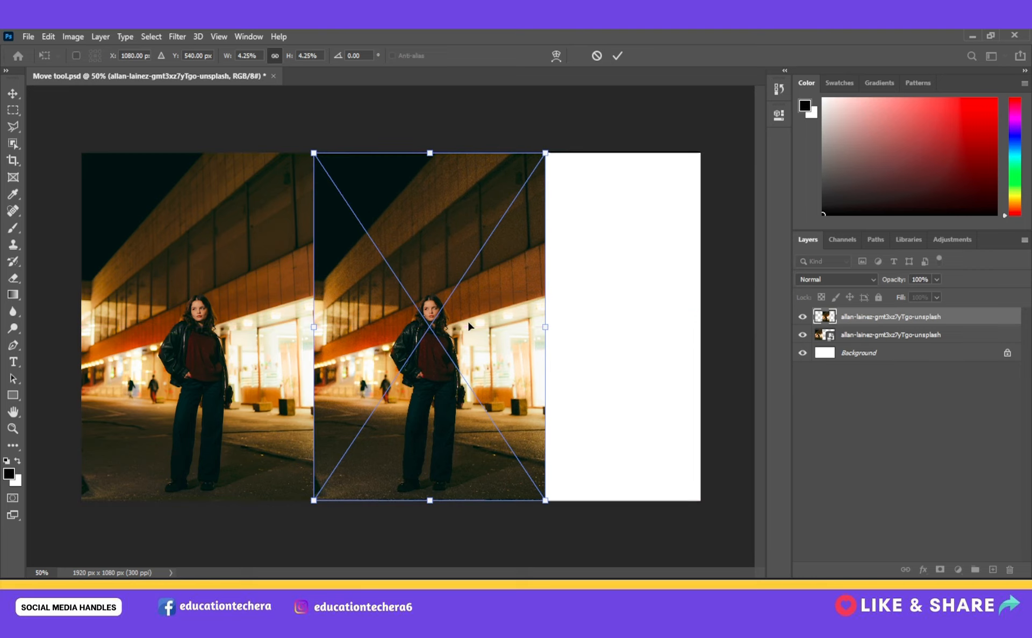
- Commit the placement of the second copy of the woman's photo beside the first copy
left_click(618, 56)
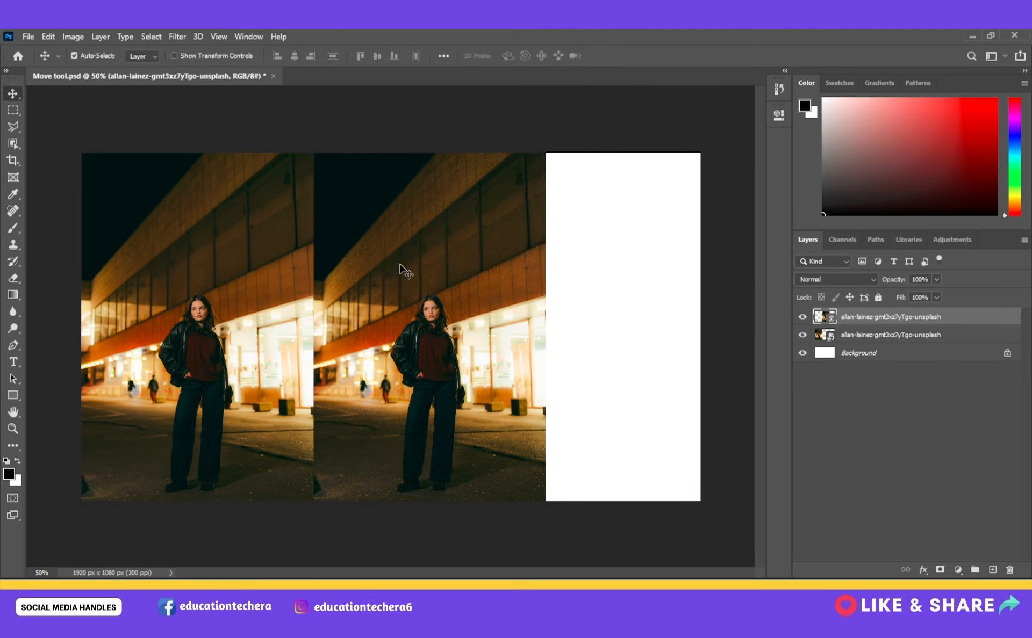
- Switch to File Explorer, delete the woman's source photo from the Downloads folder, and return to Photoshop
key("alt+Tab")
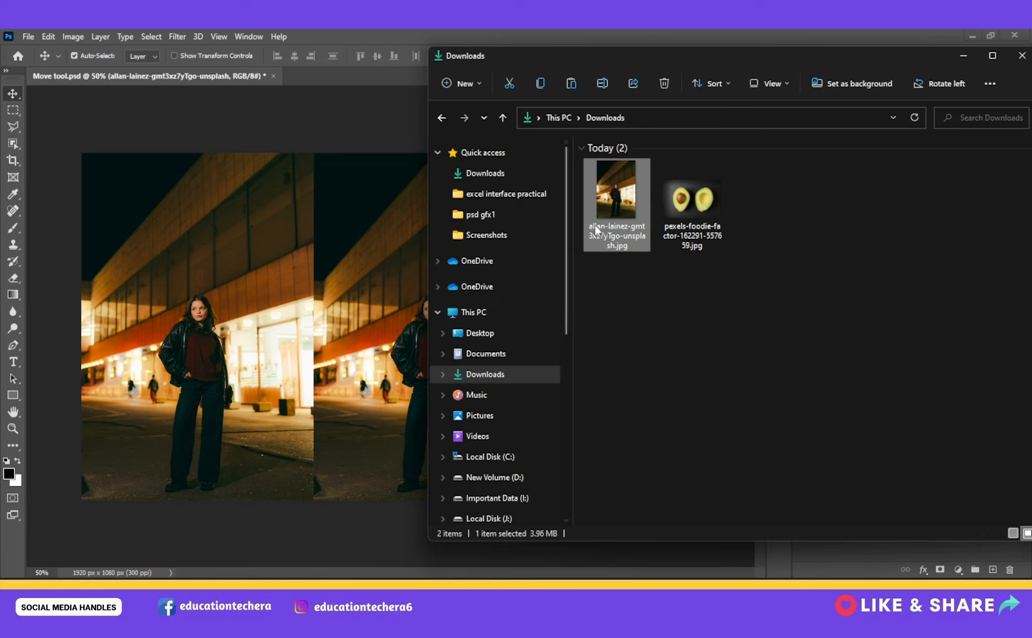
left_click_drag(617, 58, 707, 55)
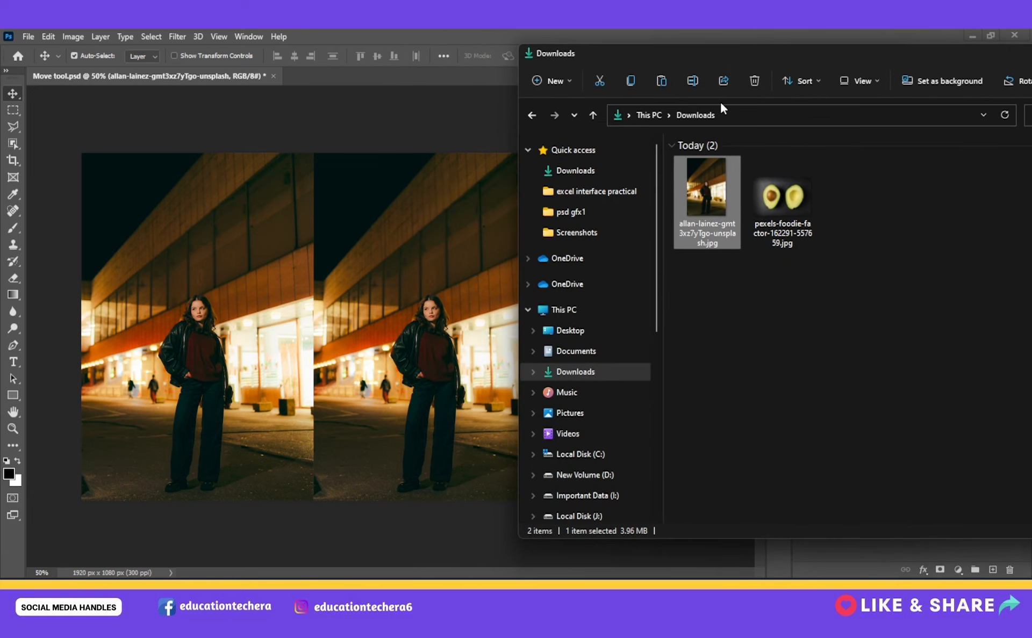
key("Delete")
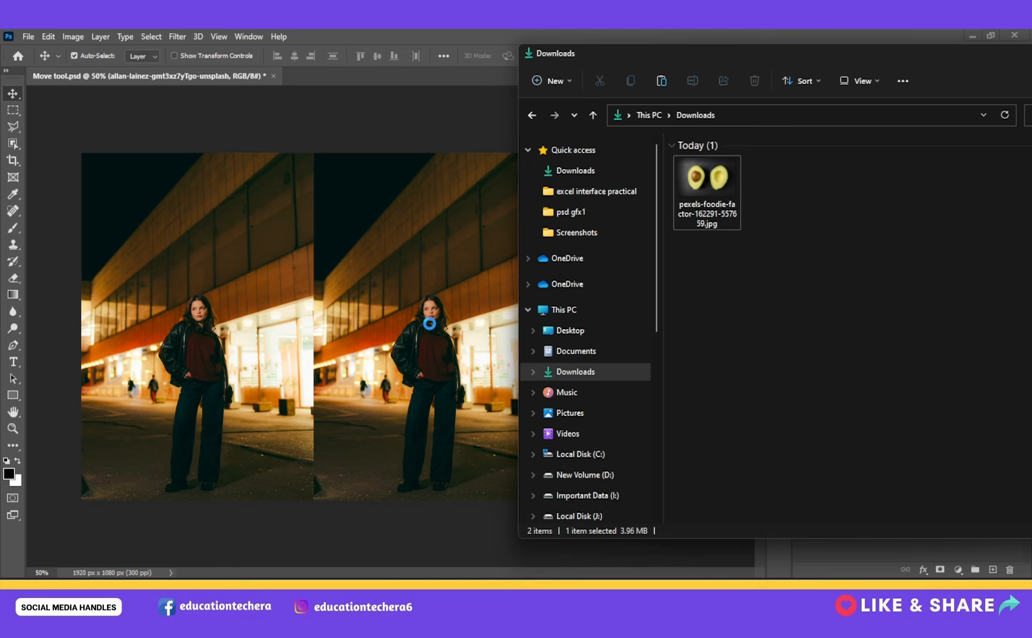
left_click_drag(653, 58, 693, 54)
left_click(459, 251)
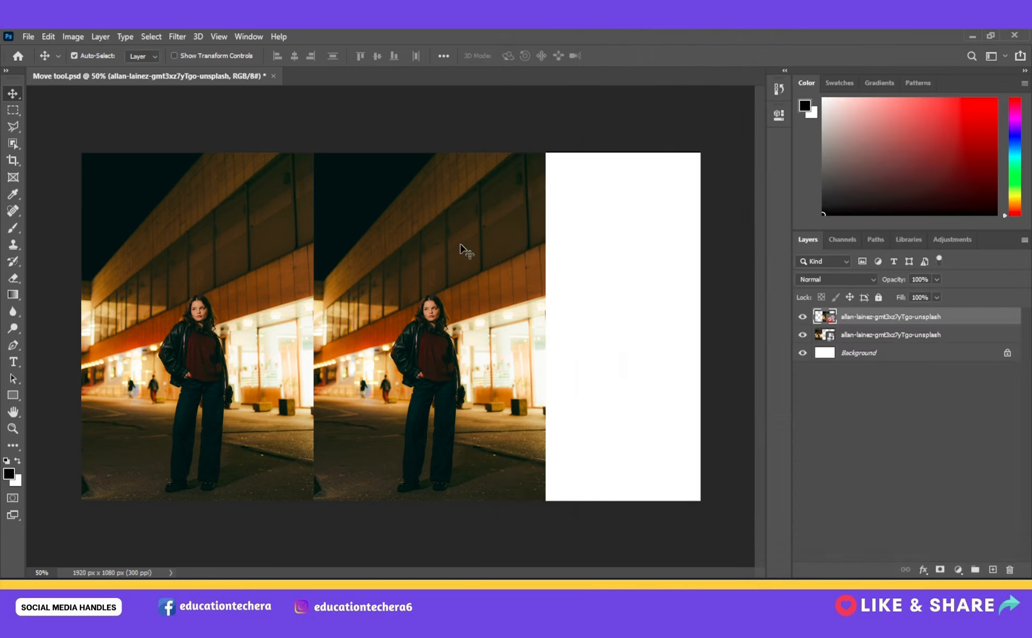
mouse_move(415, 237)
left_mouse_down()
mouse_move(458, 223)
mouse_move(461, 237)
mouse_move(410, 237)
left_mouse_up()
left_click_drag(253, 223, 279, 219)
left_click_drag(406, 228, 432, 227)
left_click_drag(260, 226, 237, 223)
left_click_drag(414, 226, 380, 225)
- Set the layer thumbnails to Large Thumbnails and deselect all layers
right_click(826, 319)
left_click(852, 446)
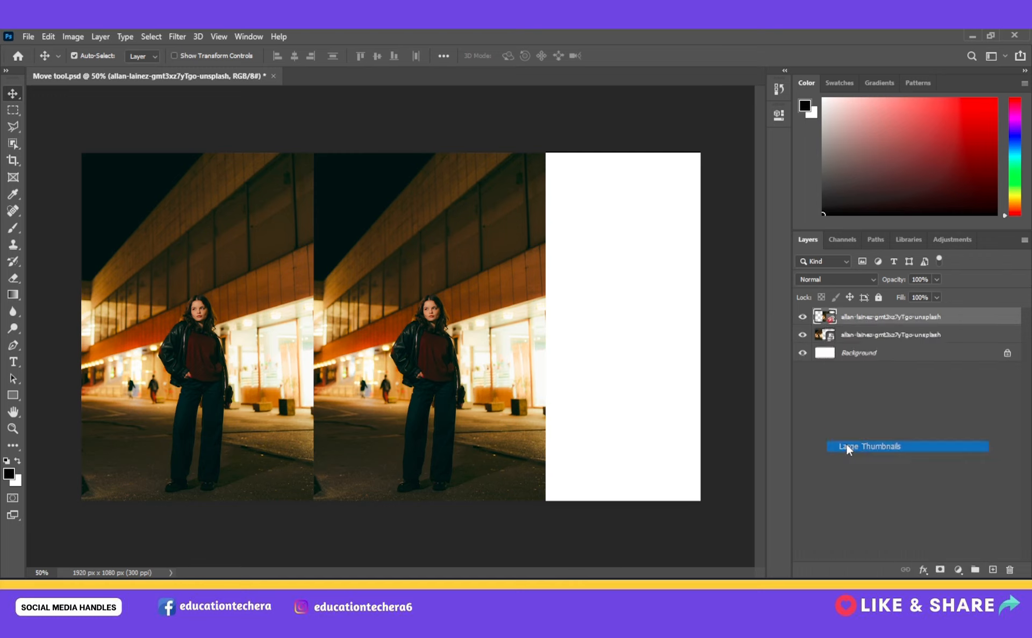
left_click(866, 469)
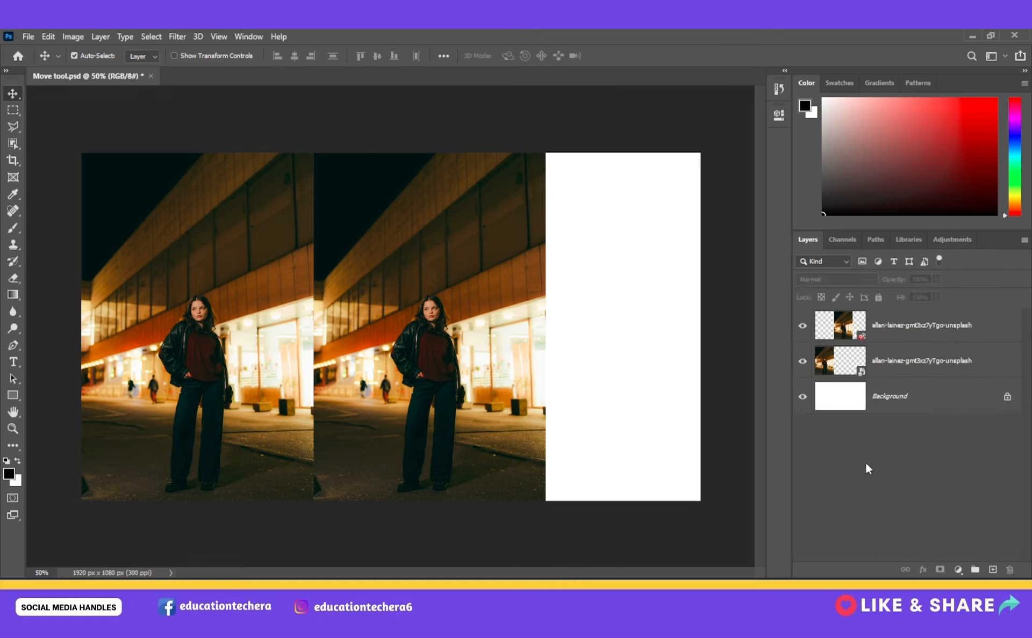
right_click(840, 333)
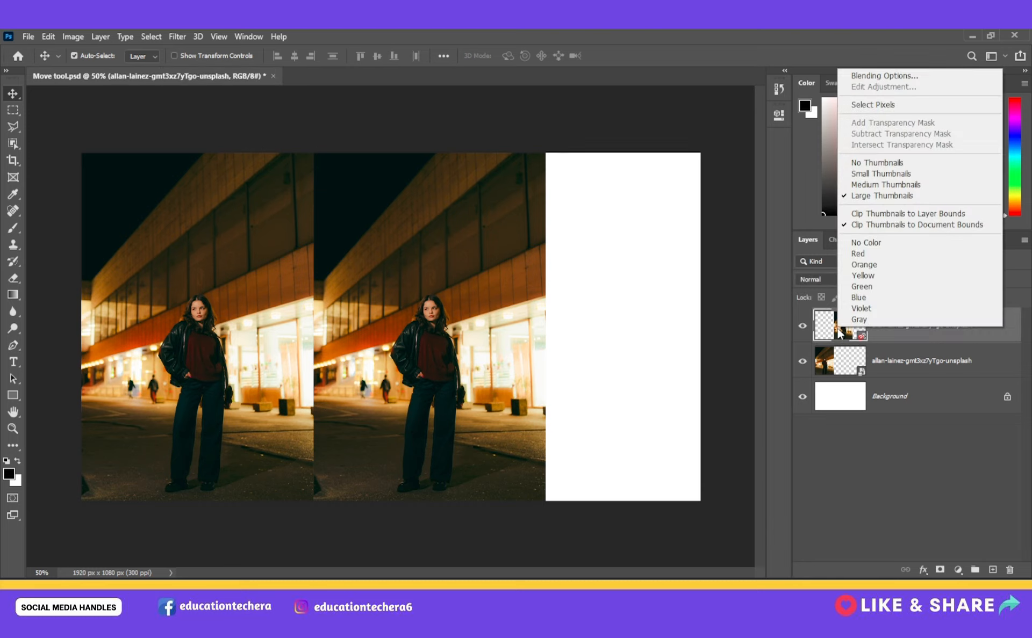
left_click(899, 472)
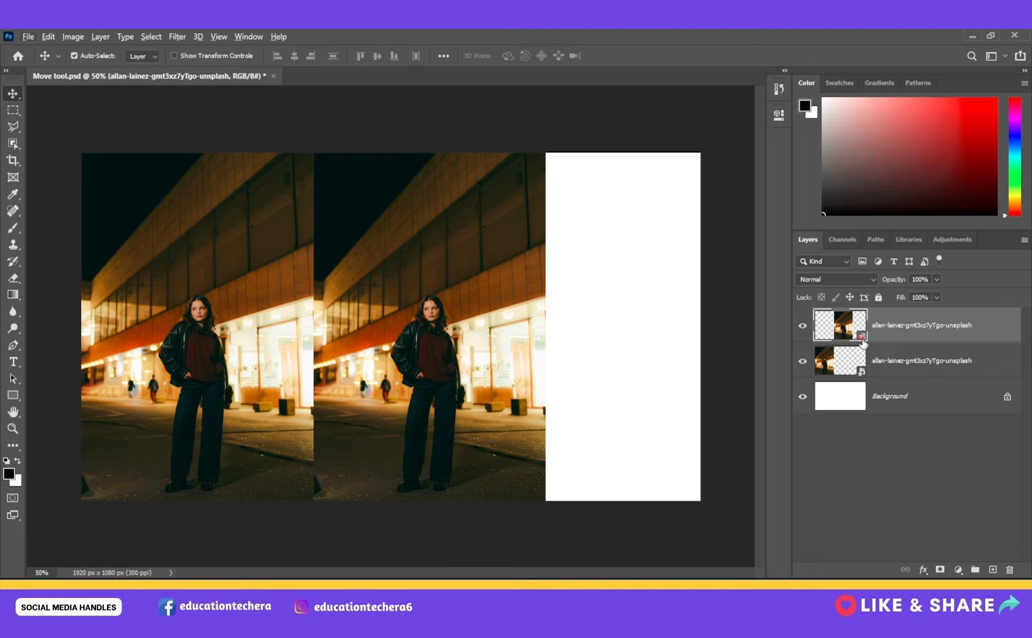
left_click(592, 411)
mouse_move(386, 338)
left_mouse_down()
mouse_move(438, 337)
mouse_move(388, 338)
left_mouse_up()
- Save the Move tool.psd document with Maximize Compatibility enabled
key("ctrl+s")
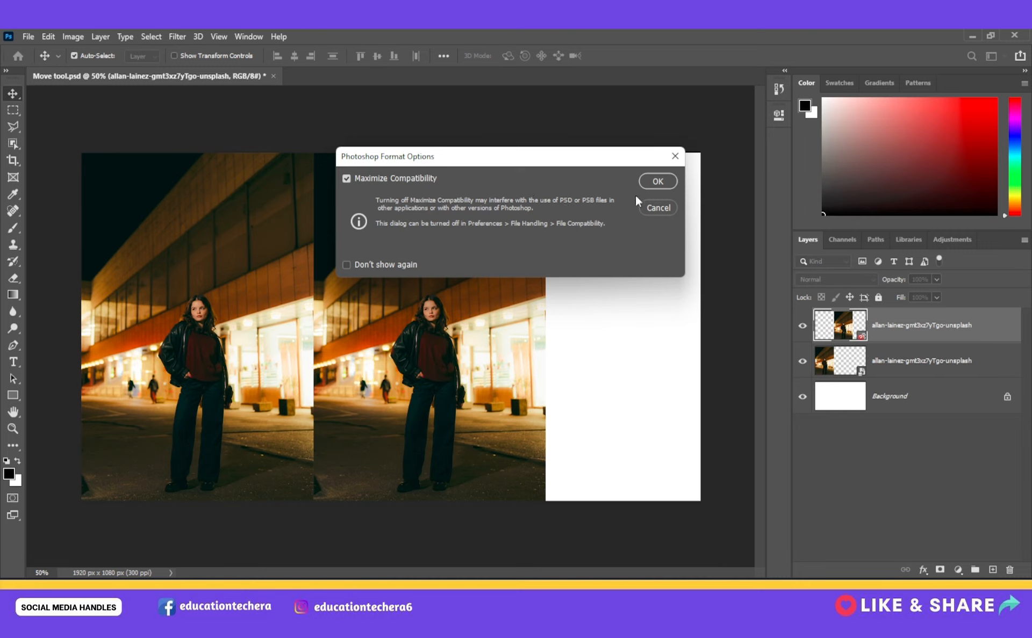
left_click(651, 185)
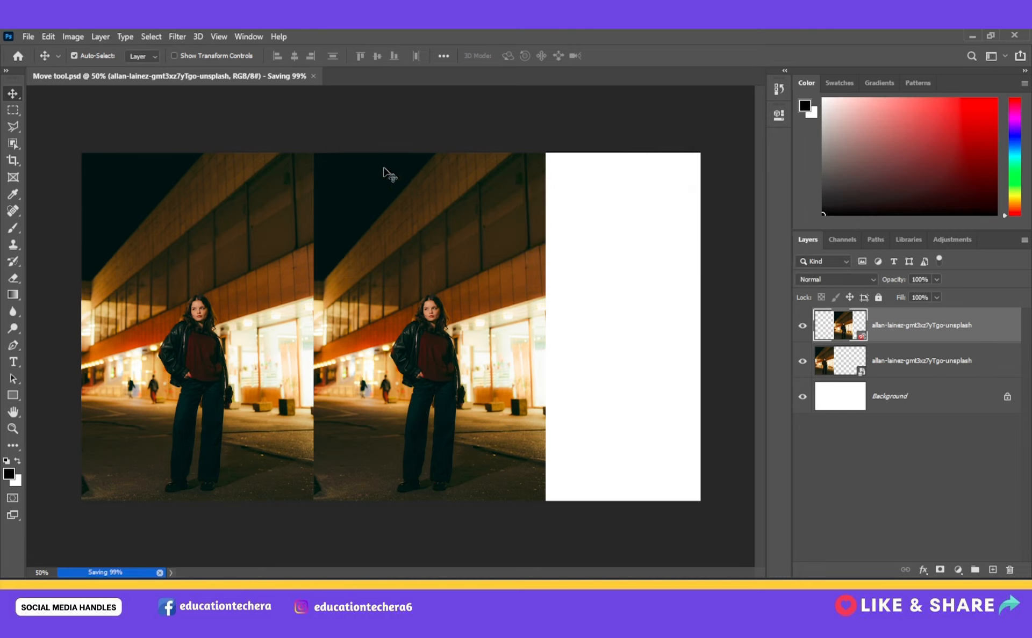
- Switch to File Explorer, restore the woman's deleted source photo in the Downloads folder, and return to Photoshop
mouse_move(455, 256)
left_mouse_down()
mouse_move(481, 258)
mouse_move(454, 257)
left_mouse_up()
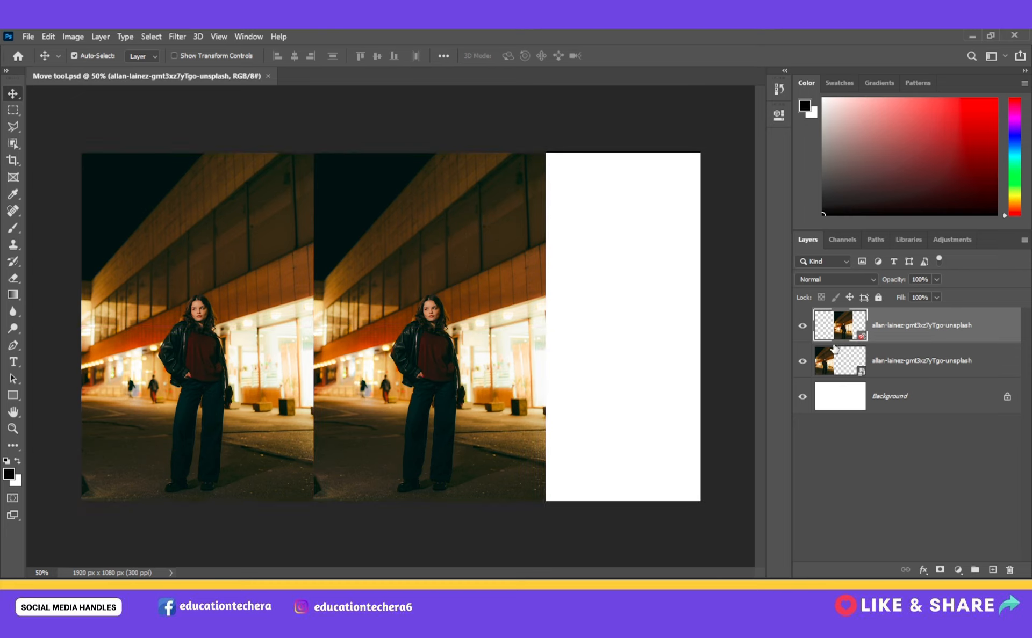
key("alt+Tab")
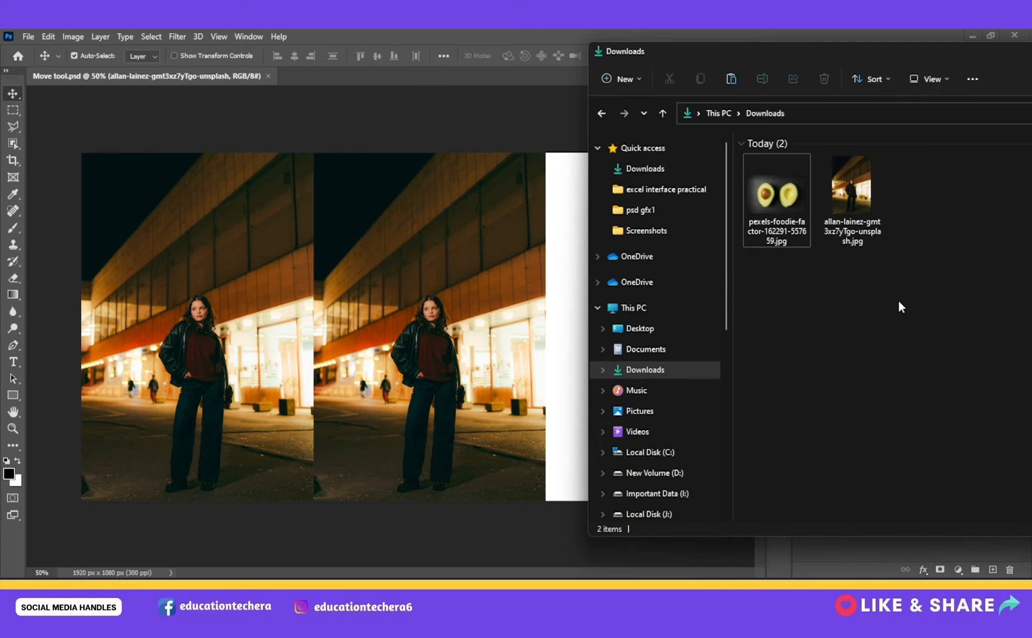
left_click(567, 291)
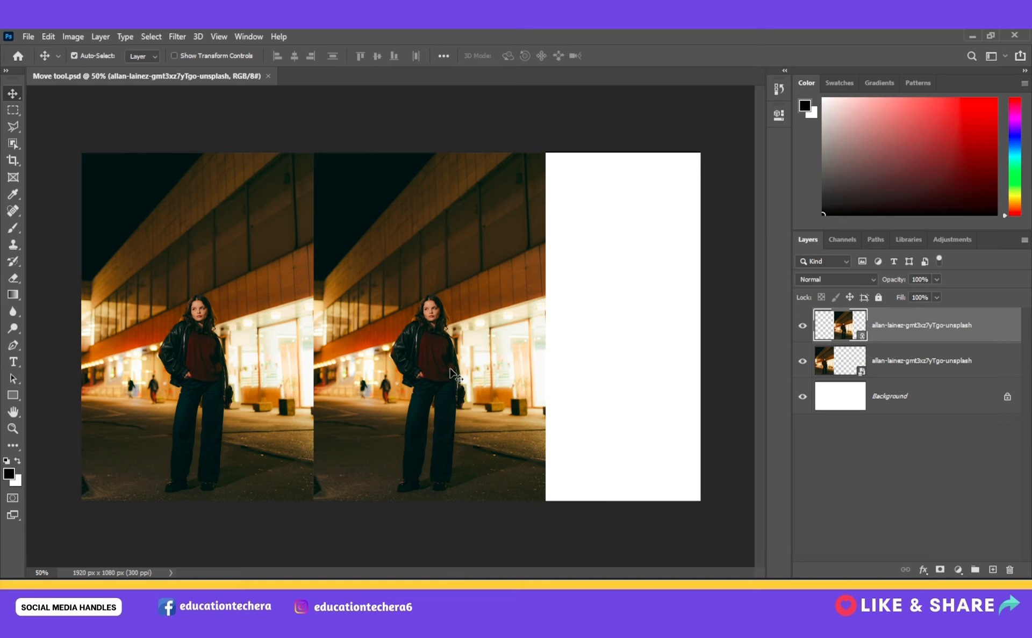
- Move the File Explorer window clear of the layer list, delete the woman's photo from Downloads, and return to Photoshop to check its linked layer
key("alt+Tab")
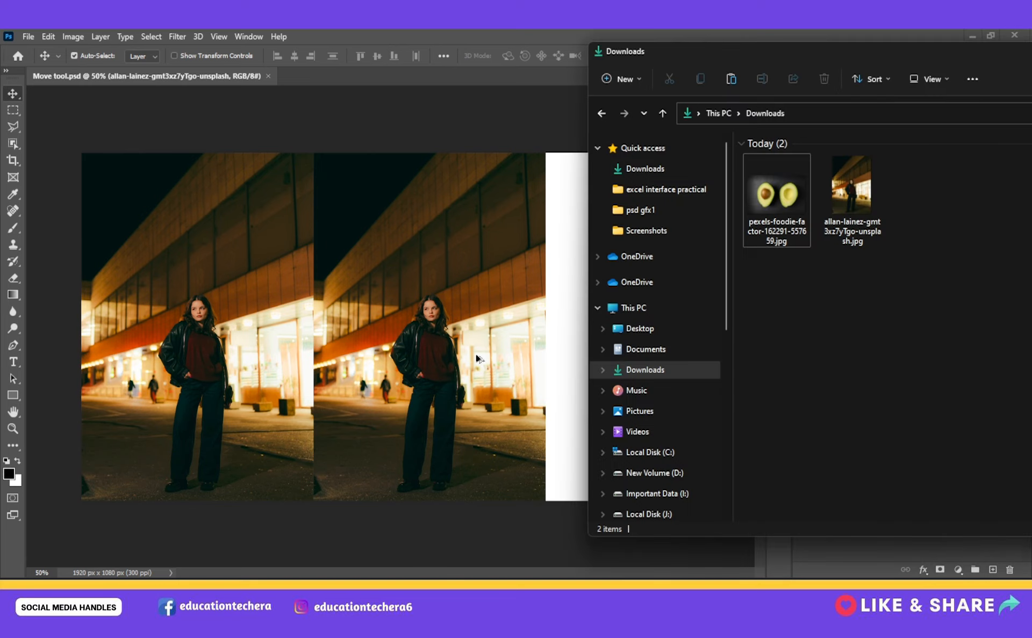
left_click_drag(838, 60, 820, 393)
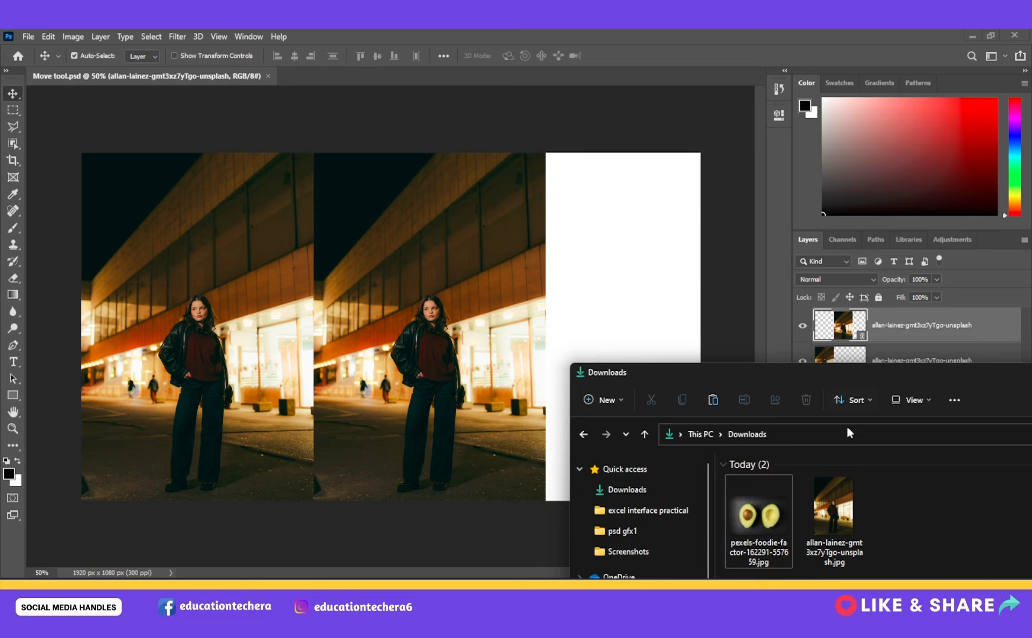
left_click(823, 506)
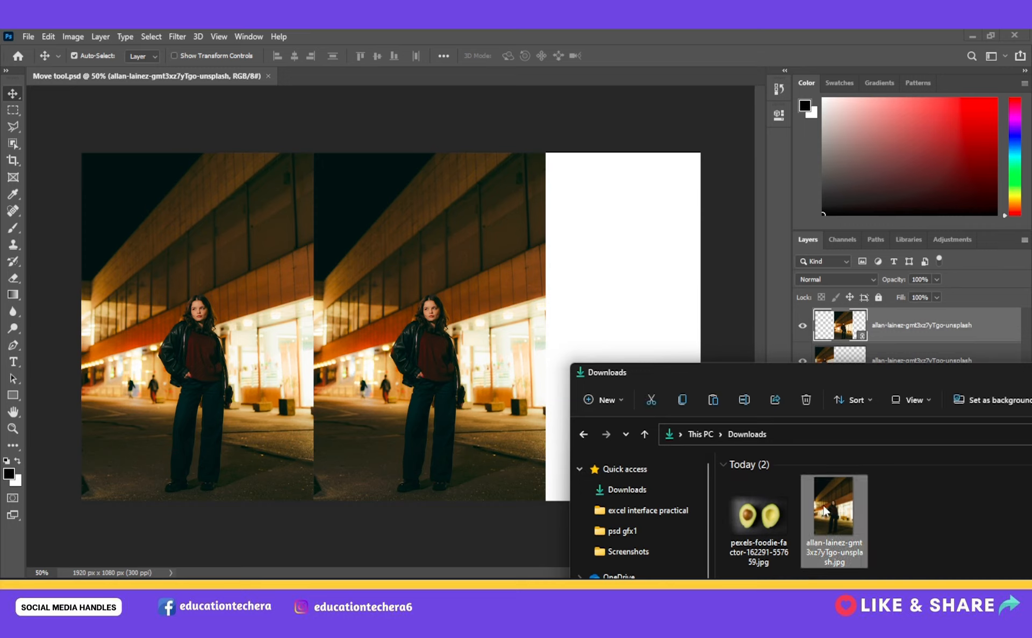
key("Delete")
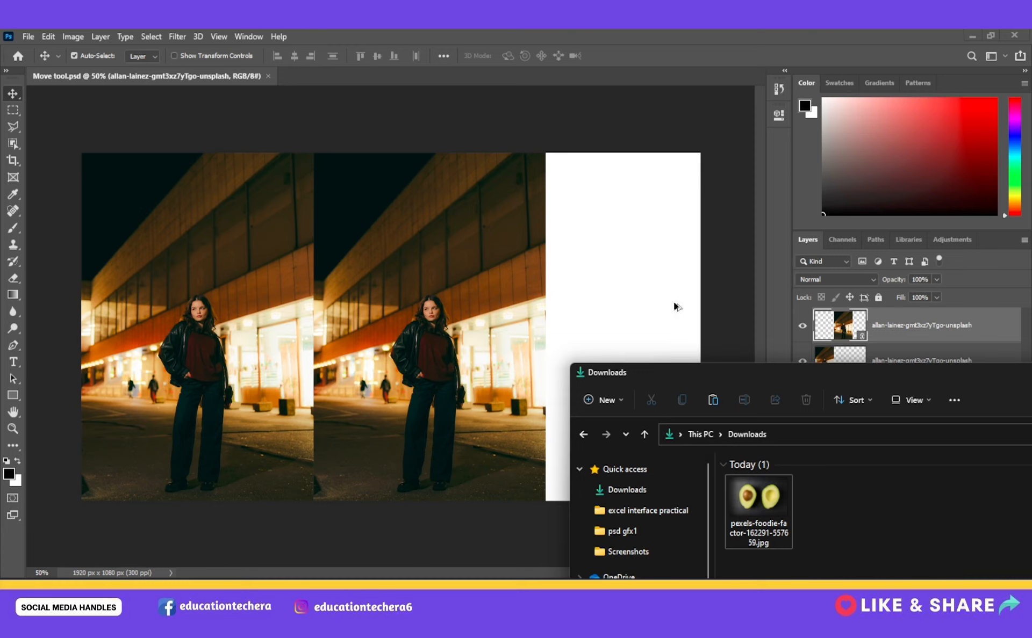
left_click(624, 266)
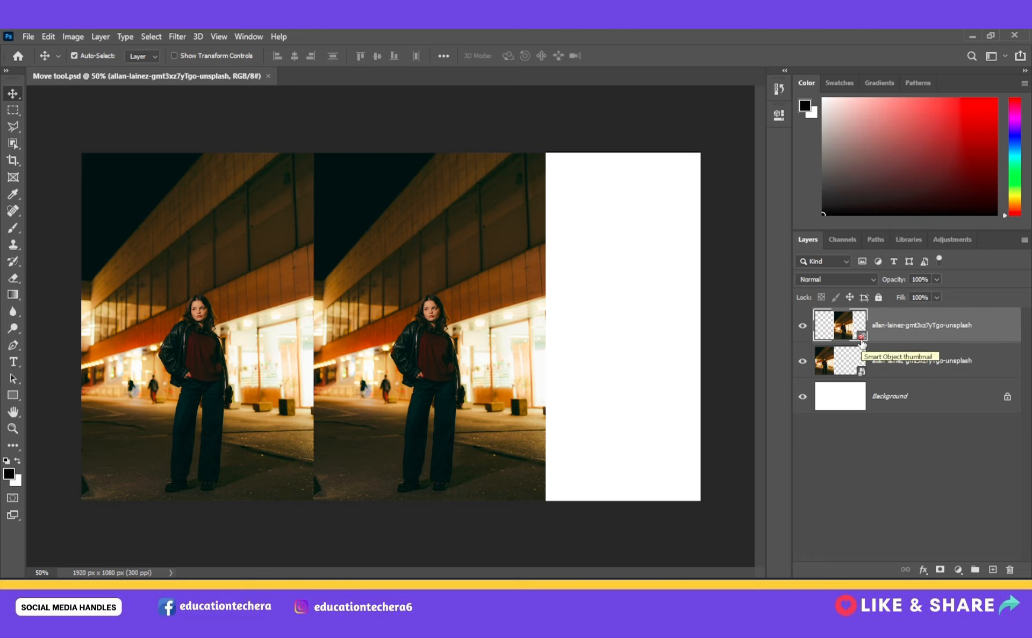
- Restore the woman's photo in the Downloads folder again and go back to the Photoshop document
key("alt+Tab")
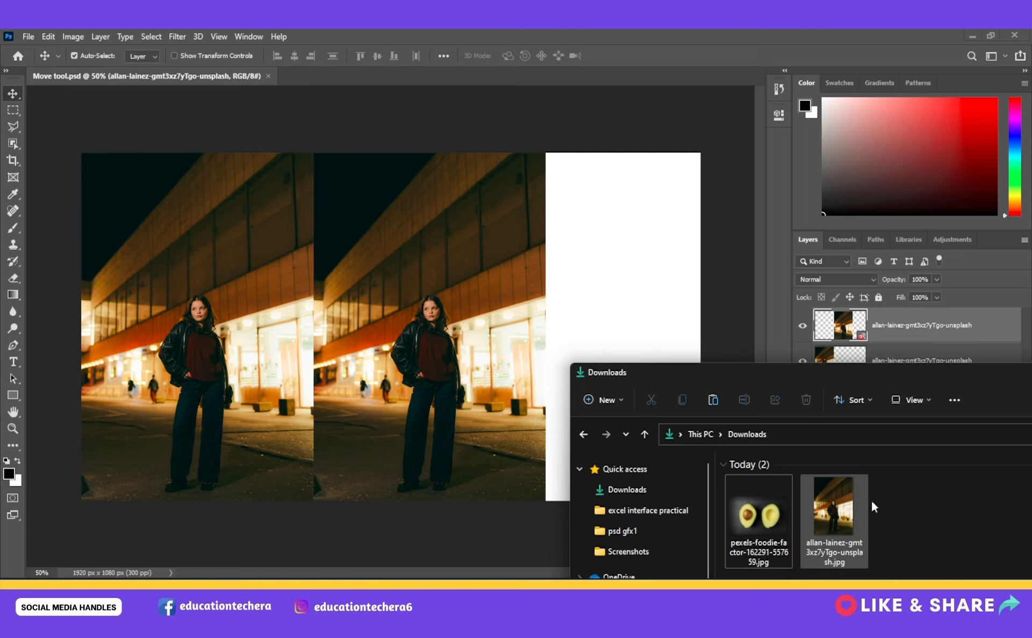
left_click(648, 262)
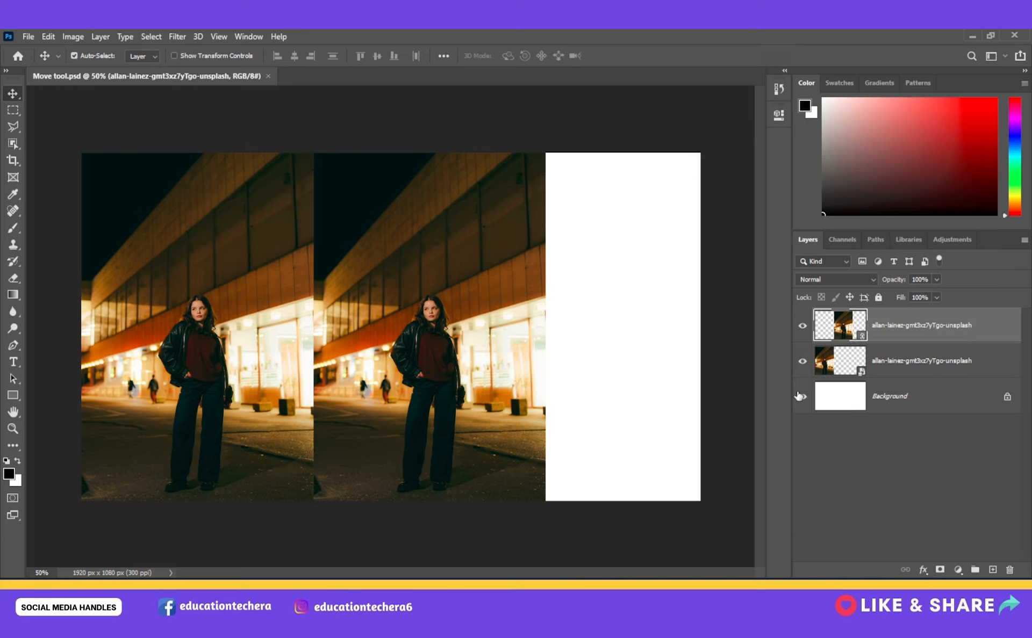
- Shift both photo copies left, keeping their edges touching to widen the blank area, and deselect all layers
left_click(249, 281)
left_click_drag(249, 282, 192, 282)
left_click_drag(418, 273, 373, 275)
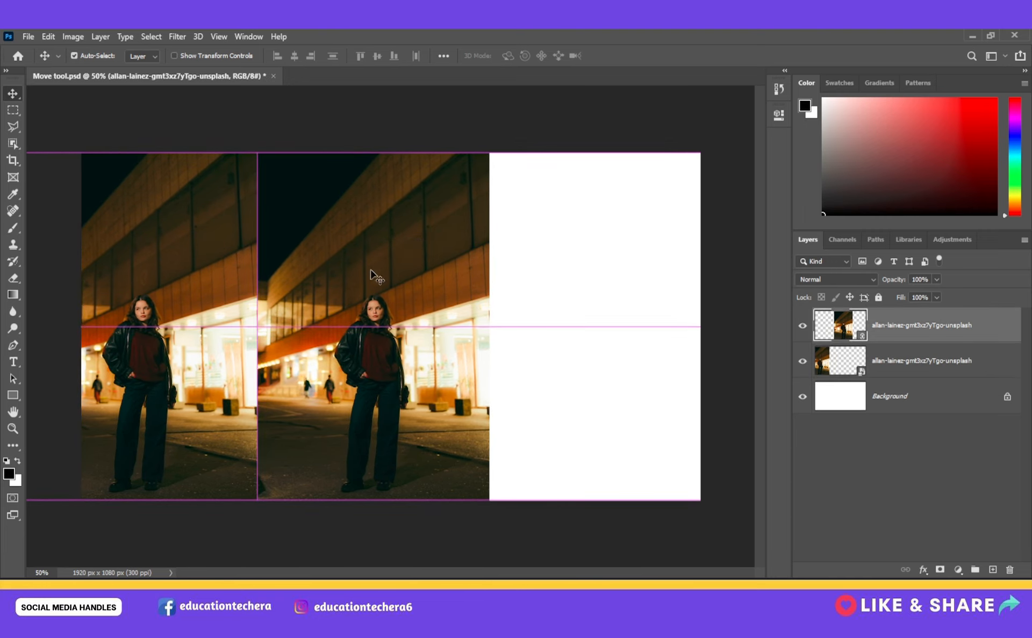
left_click(547, 268)
- Place the woman's photo as an embedded image, move it 666 px right against the second copy's edge, and commit the placement
left_click(29, 38)
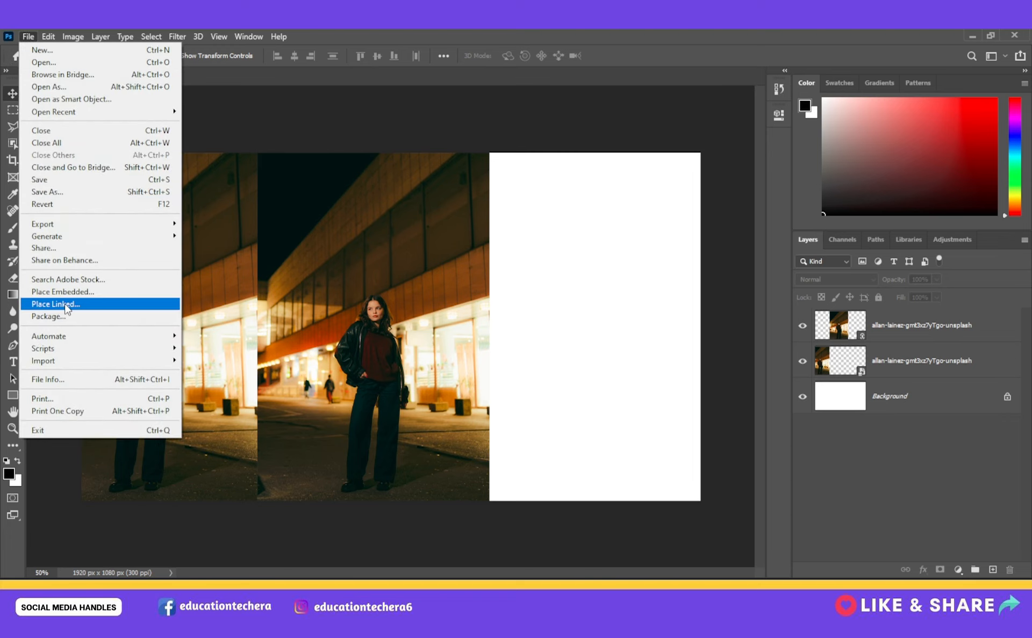
left_click(660, 349)
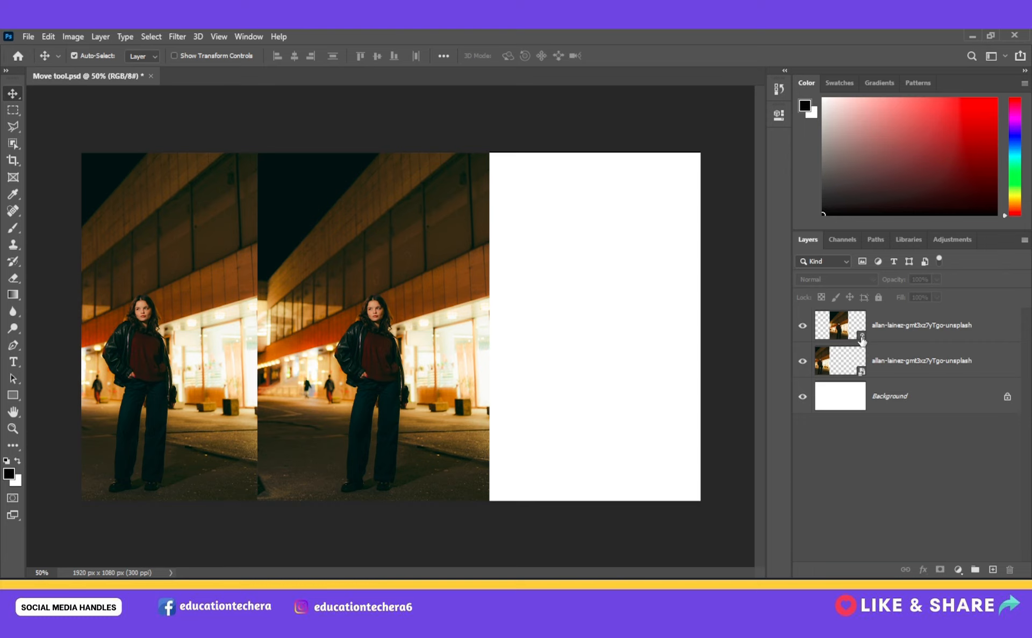
left_click(29, 37)
left_click(74, 292)
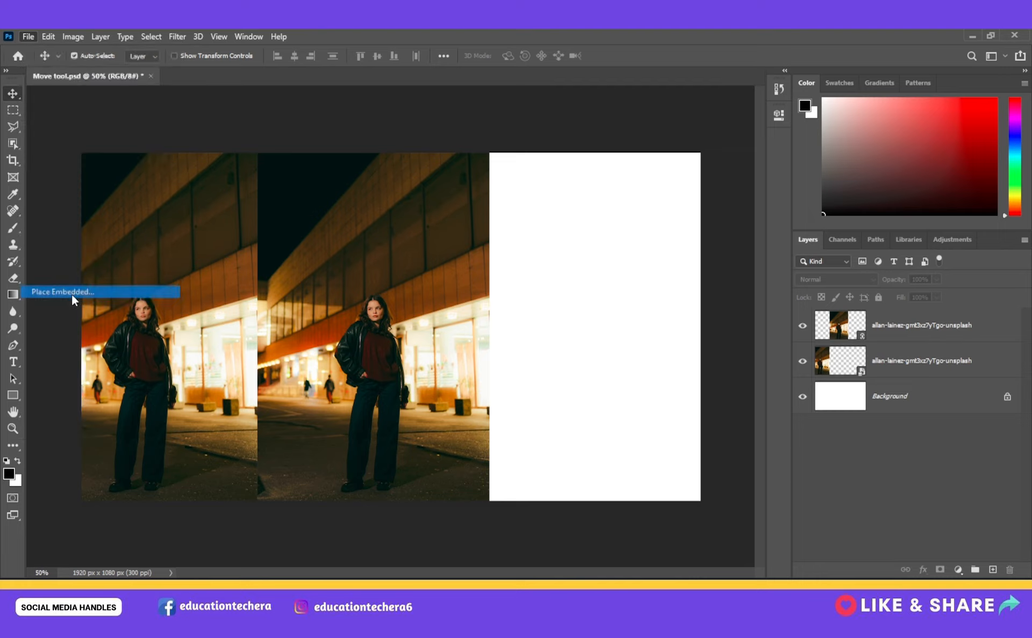
left_click(146, 175)
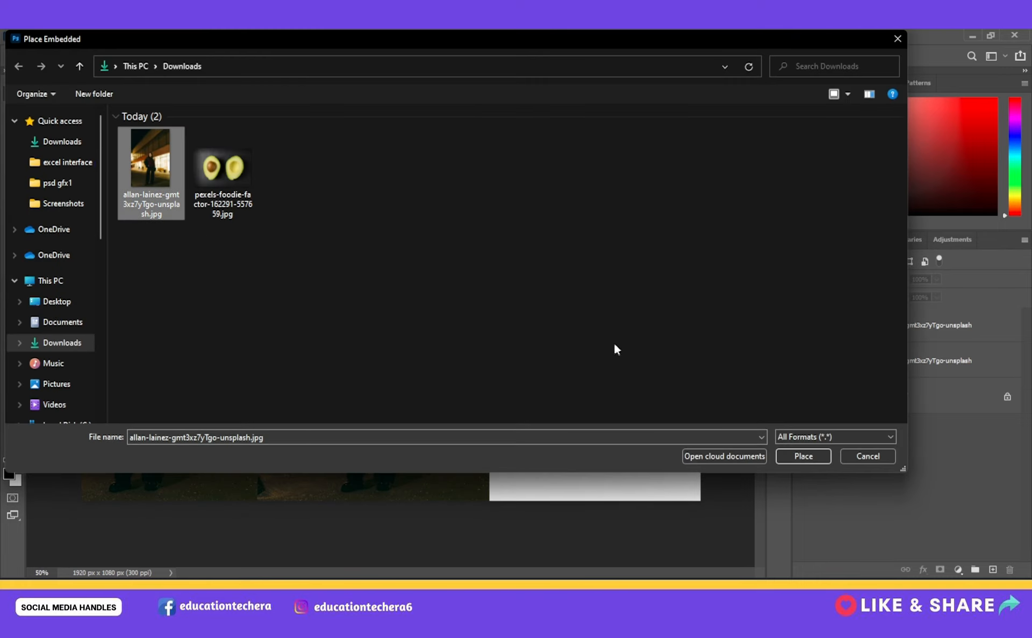
left_click(815, 463)
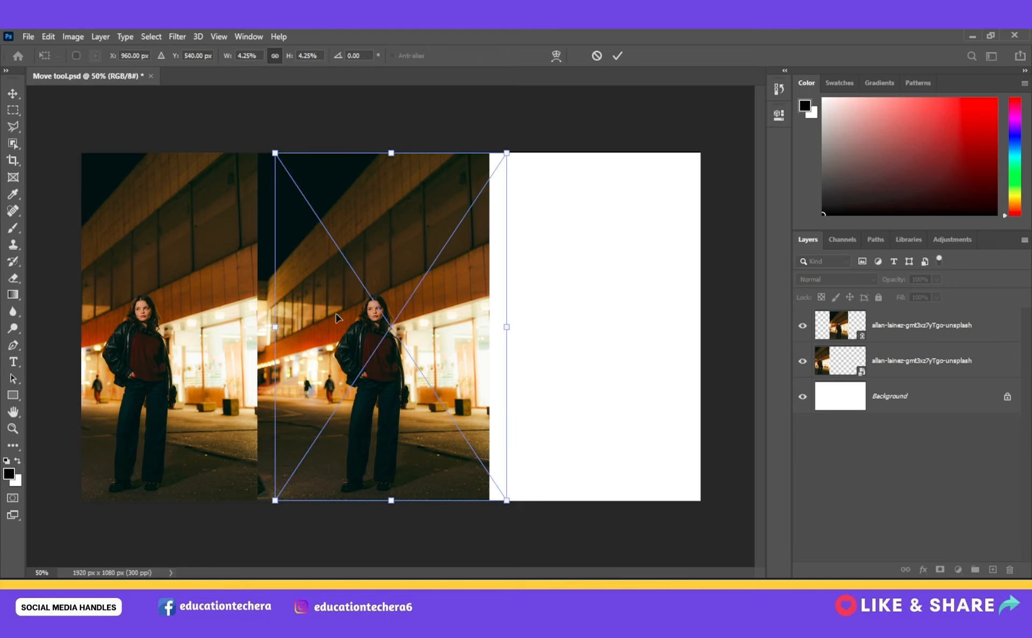
left_click_drag(342, 310, 532, 307)
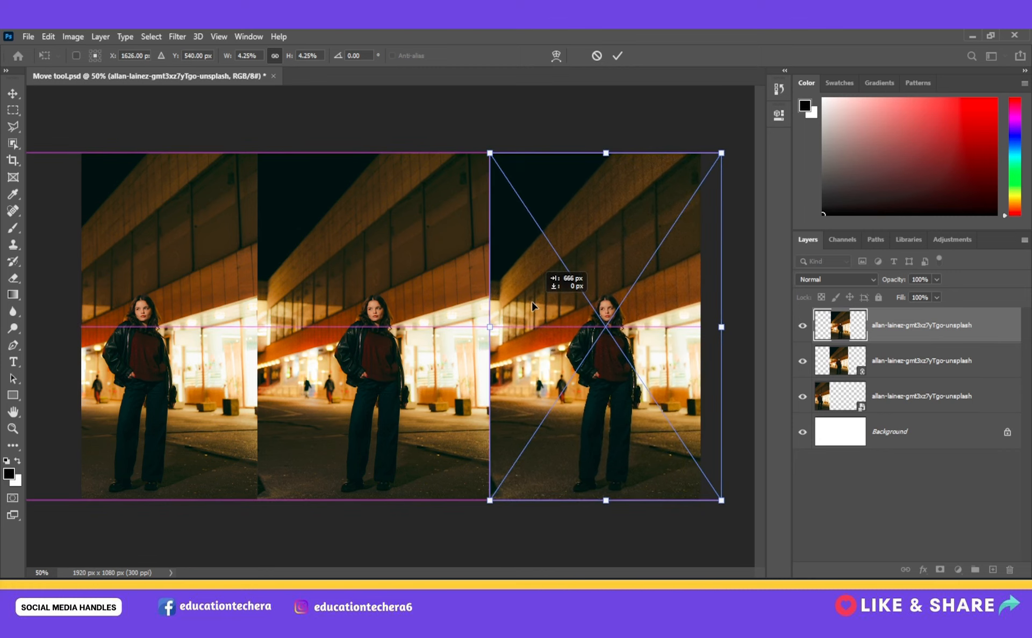
left_click(618, 56)
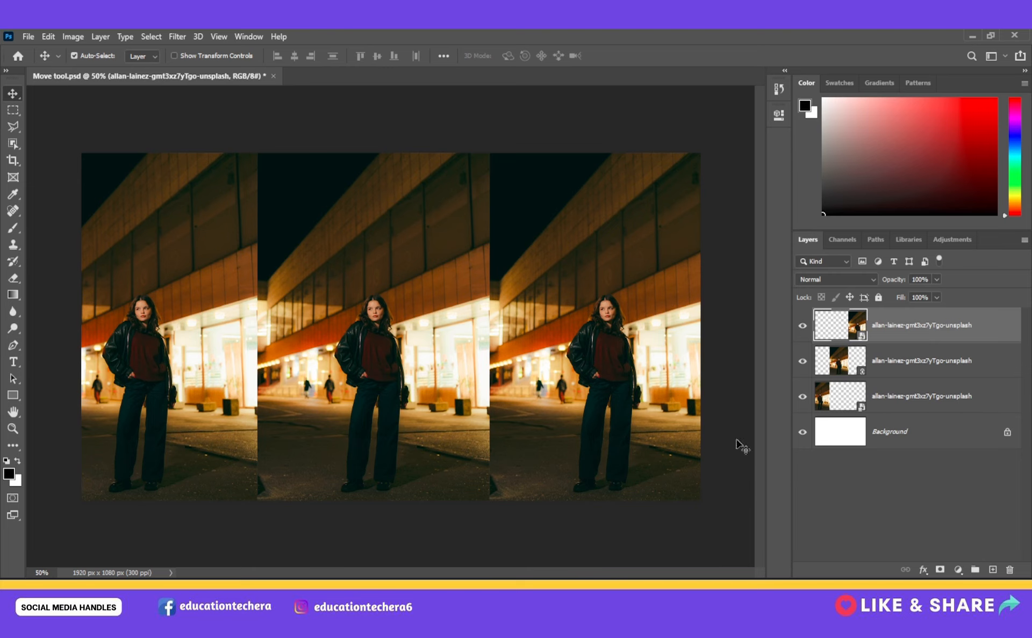
- In File Explorer, delete the woman's photo from Downloads and return to Photoshop to compare the linked and embedded layers
key("alt+Tab")
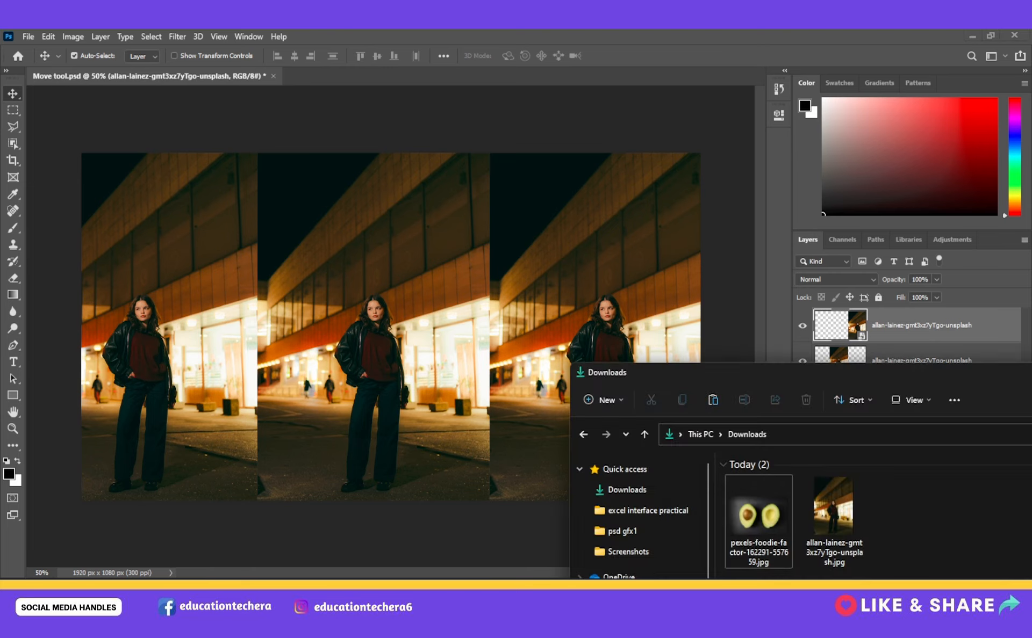
left_click(820, 514)
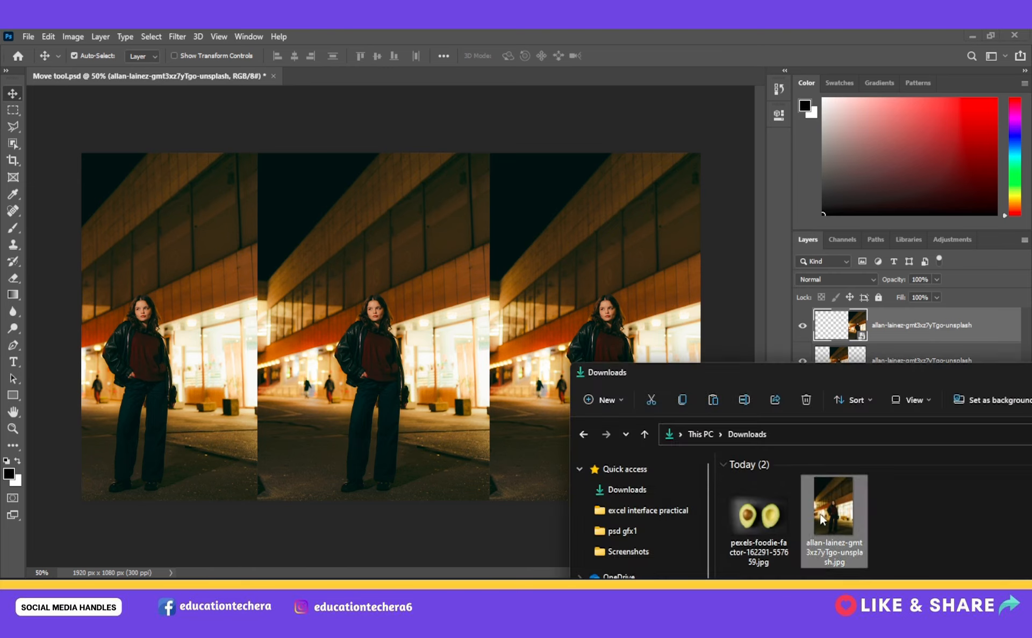
key("Delete")
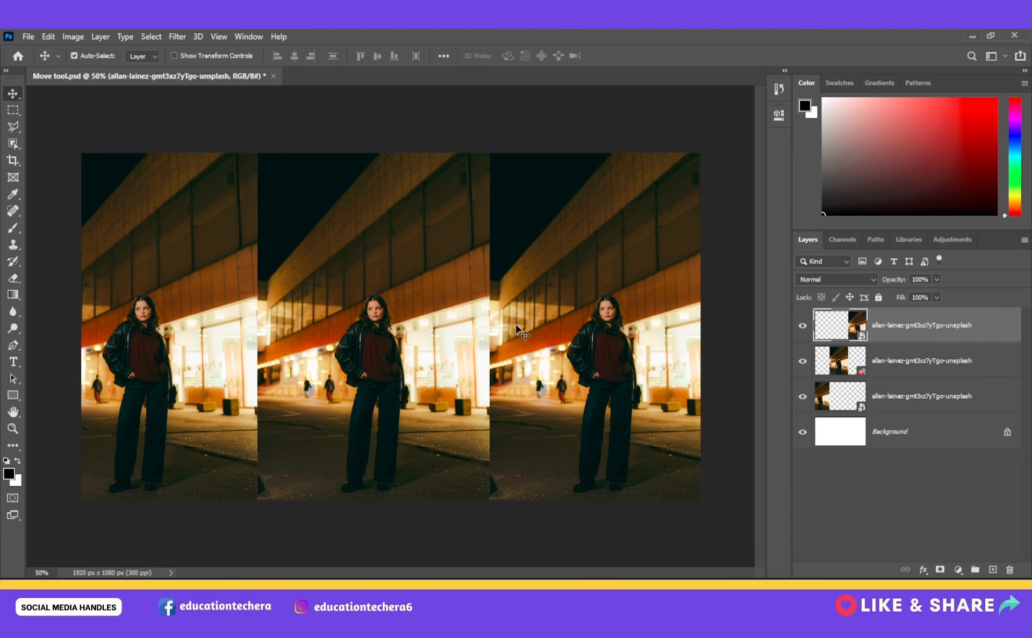
- Shift all three photo copies slightly right with the Move tool, keeping their adjoining edges aligned
left_click(406, 300)
left_click_drag(377, 306, 395, 283)
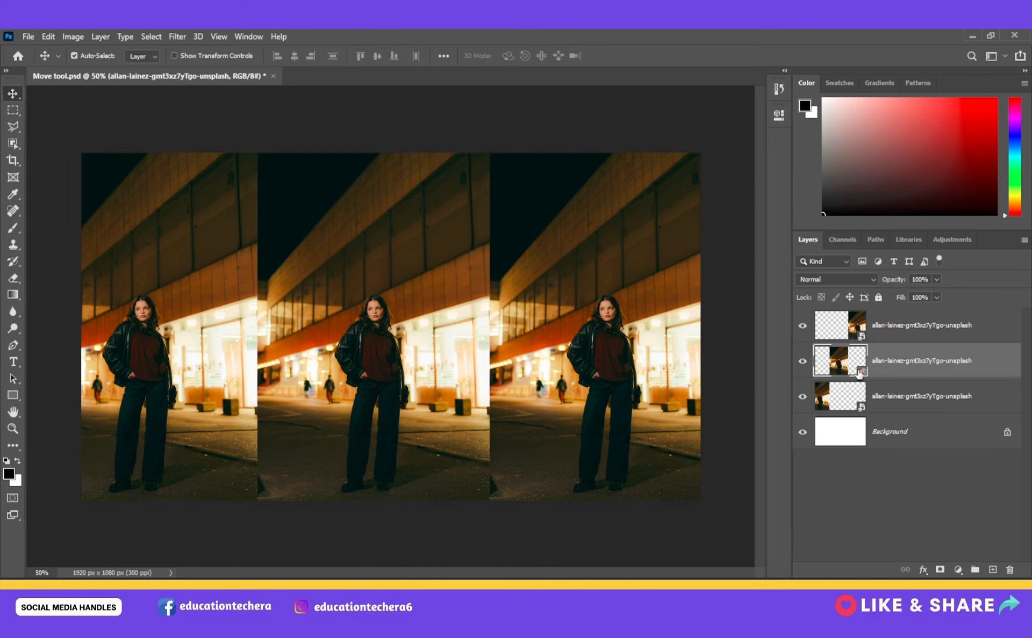
mouse_move(579, 322)
left_mouse_down()
mouse_move(595, 317)
mouse_move(571, 314)
left_mouse_up()
left_click_drag(242, 298, 232, 297)
left_click_drag(310, 290, 324, 290)
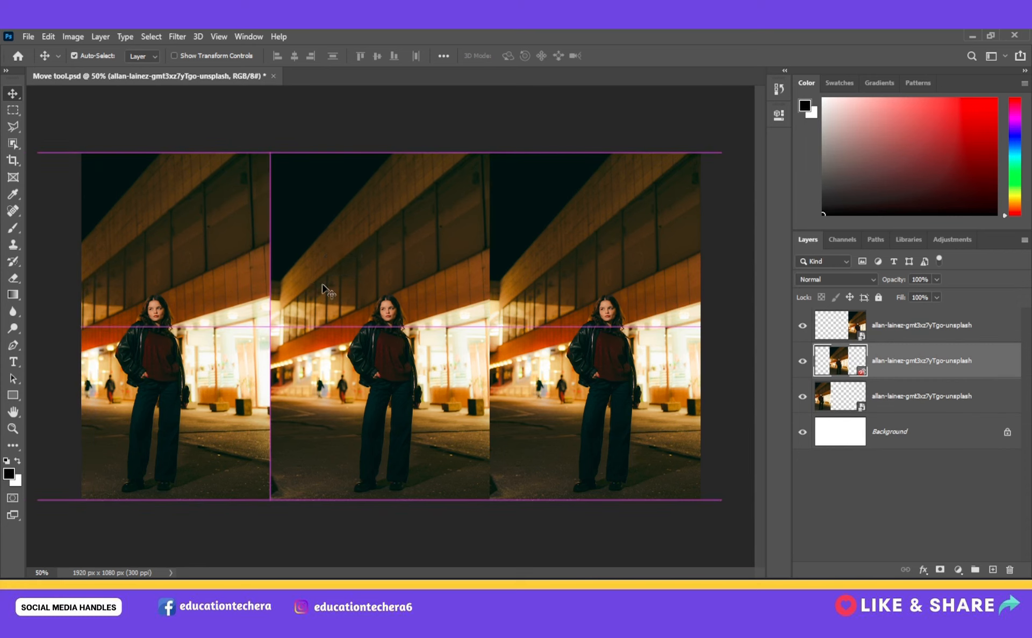
left_click_drag(548, 282, 571, 279)
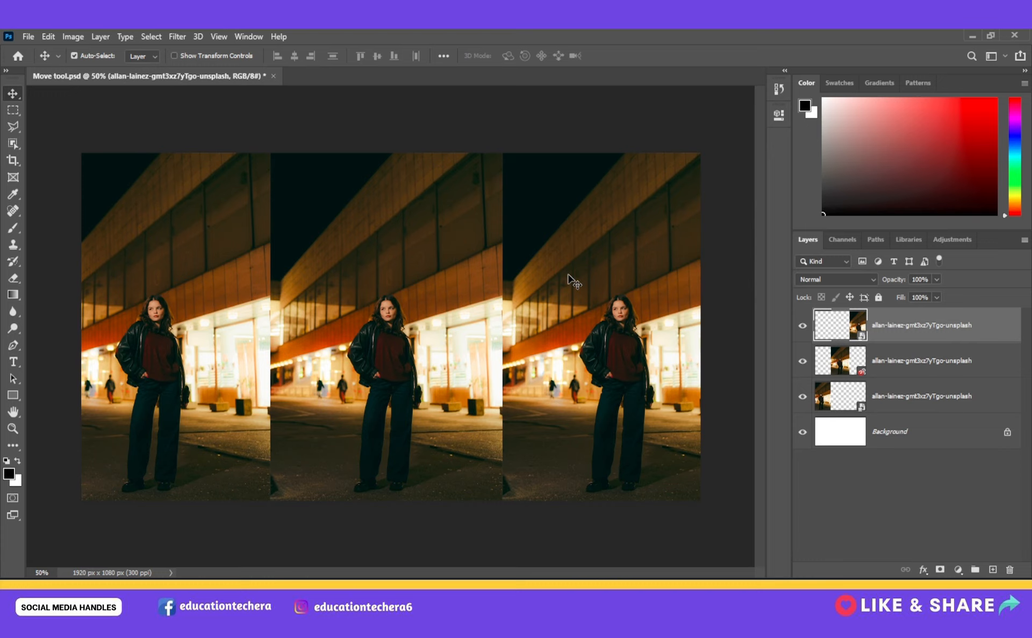
- Save the document, restore the woman's source photo in the Downloads folder through File Explorer, and return to Photoshop
key("ctrl+s")
key("alt+Tab")
left_click(892, 513)
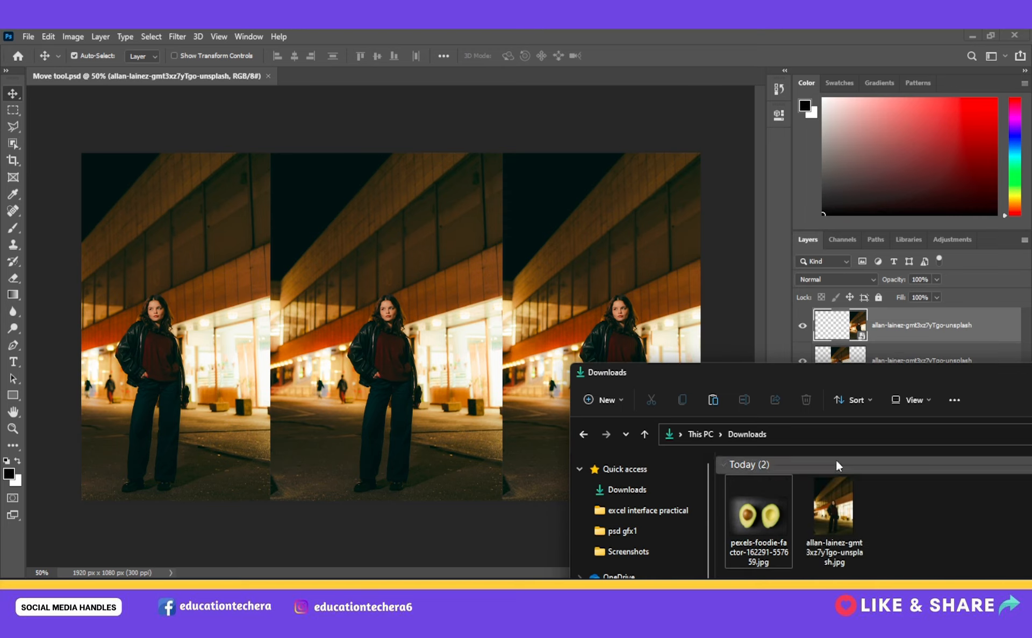
left_click(738, 302)
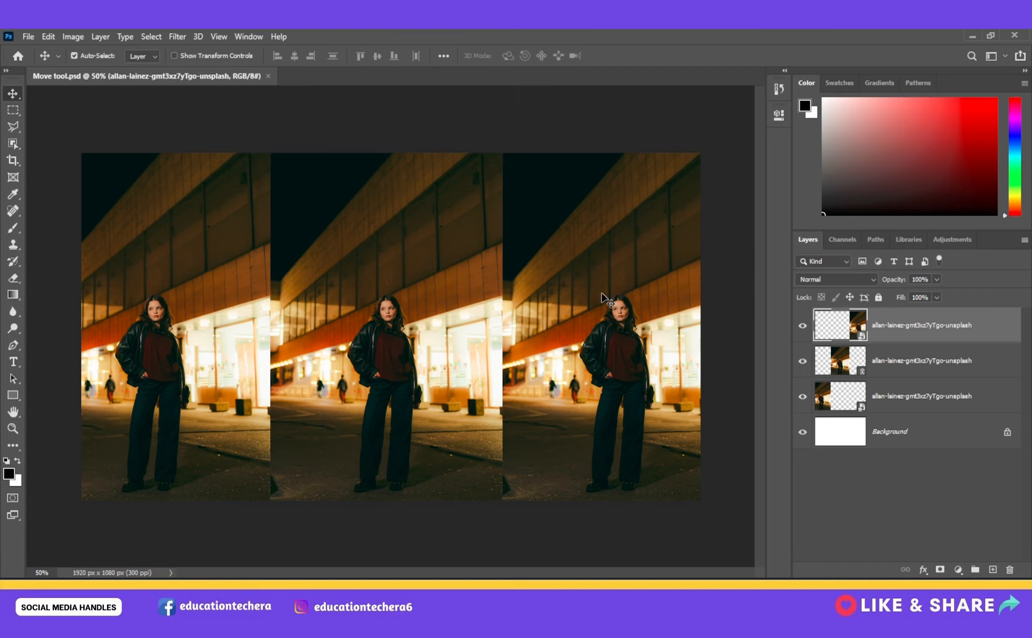
- Delete the third and second photo copies, keeping only the first embedded copy above the Background
key("Delete")
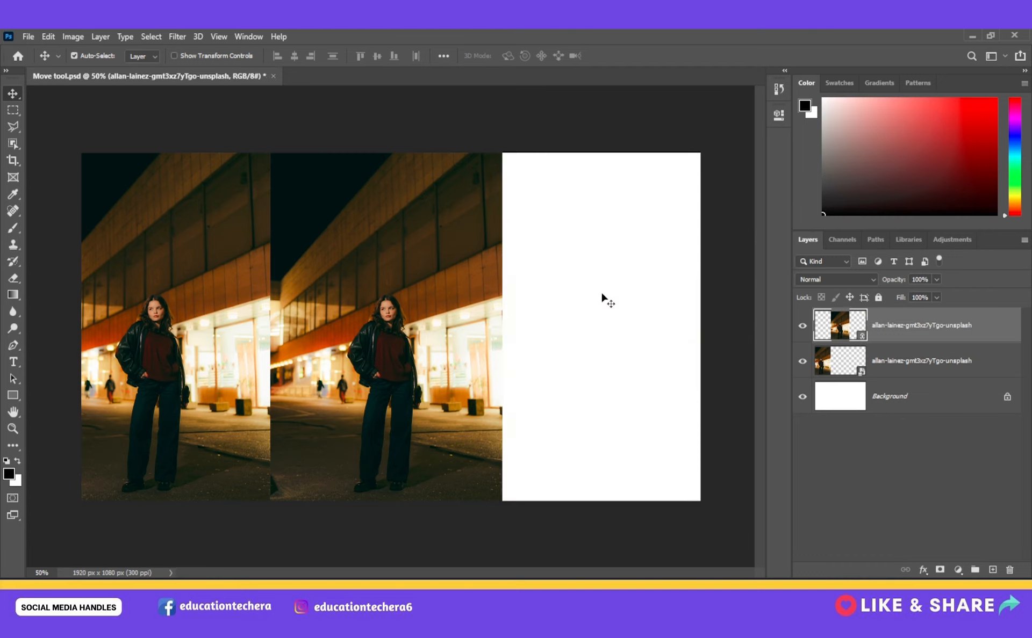
key("Delete")
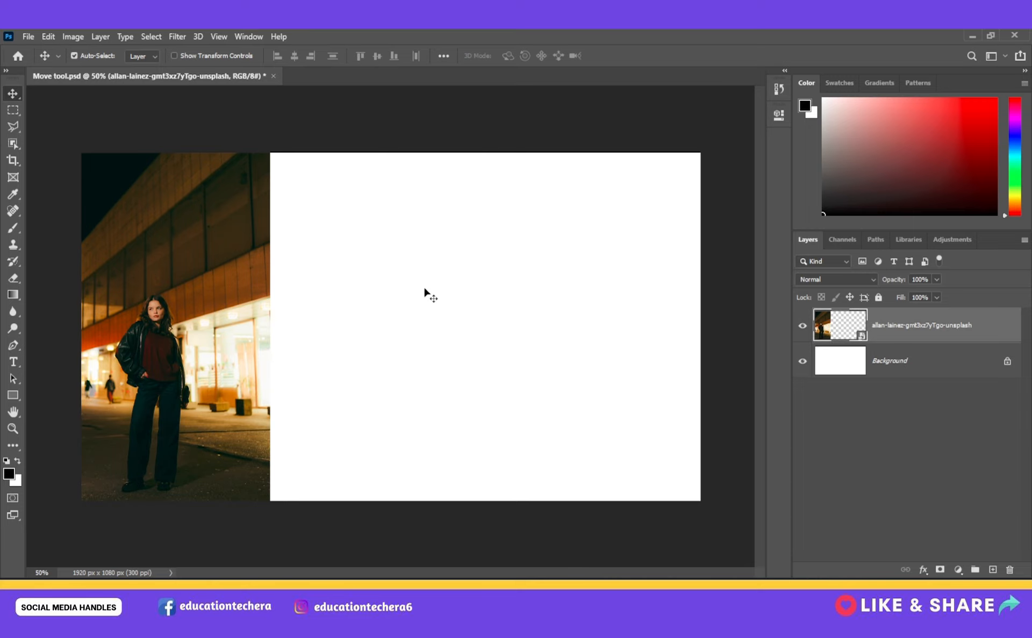
- Show the tools grouped with the Move tool and choose Move Tool from them
right_click(10, 95)
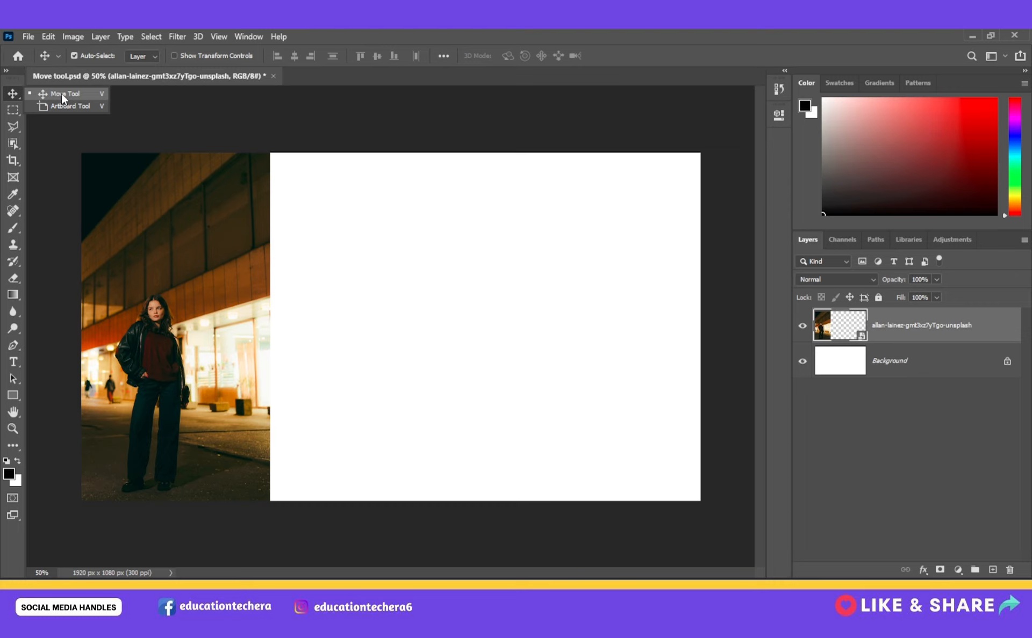
left_click(15, 98)
right_click(15, 98)
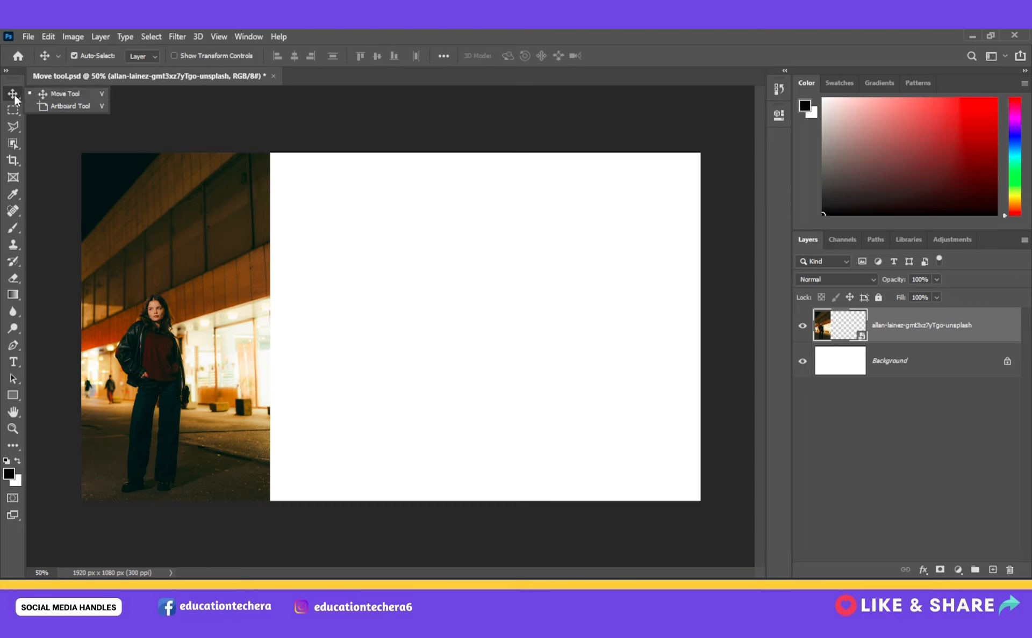
left_click(15, 98)
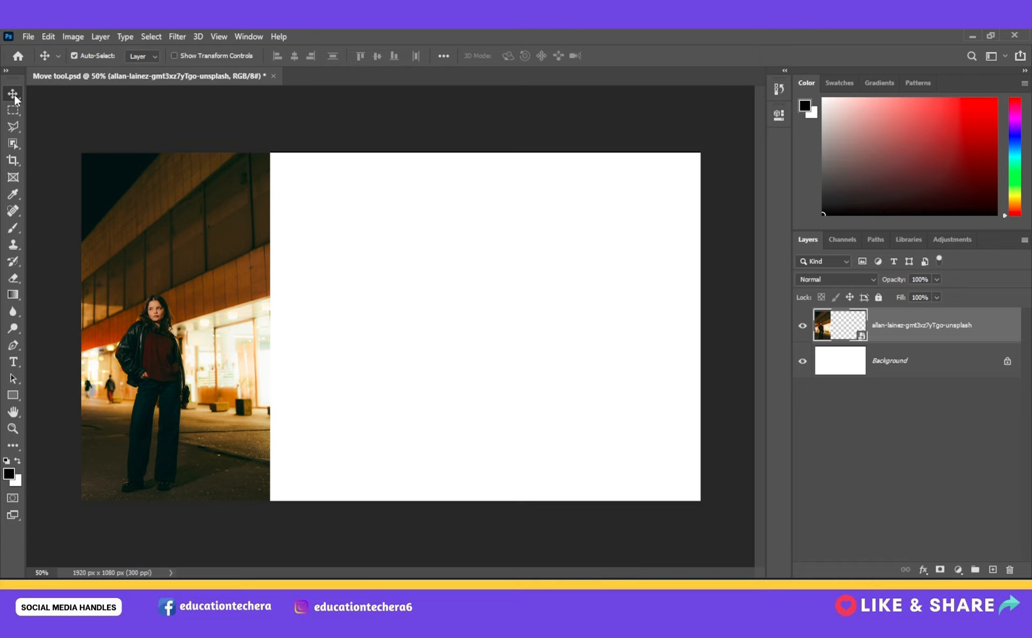
right_click(15, 98)
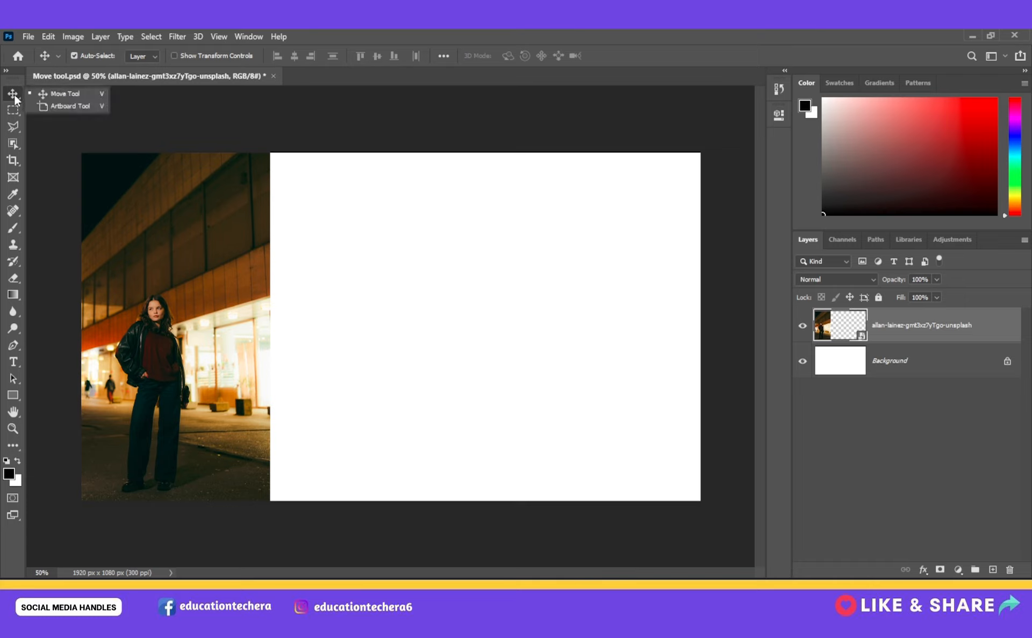
left_click(55, 95)
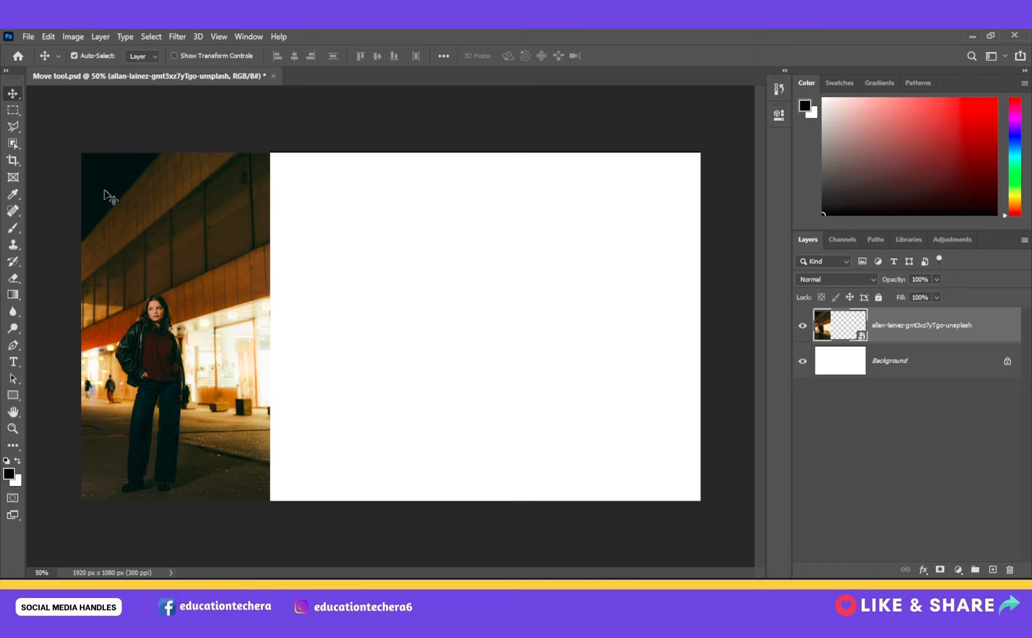
- Move the remaining photo flush with the canvas's left edge and duplicate it directly beside the original on its right
left_click_drag(166, 247, 211, 243)
left_click(219, 245)
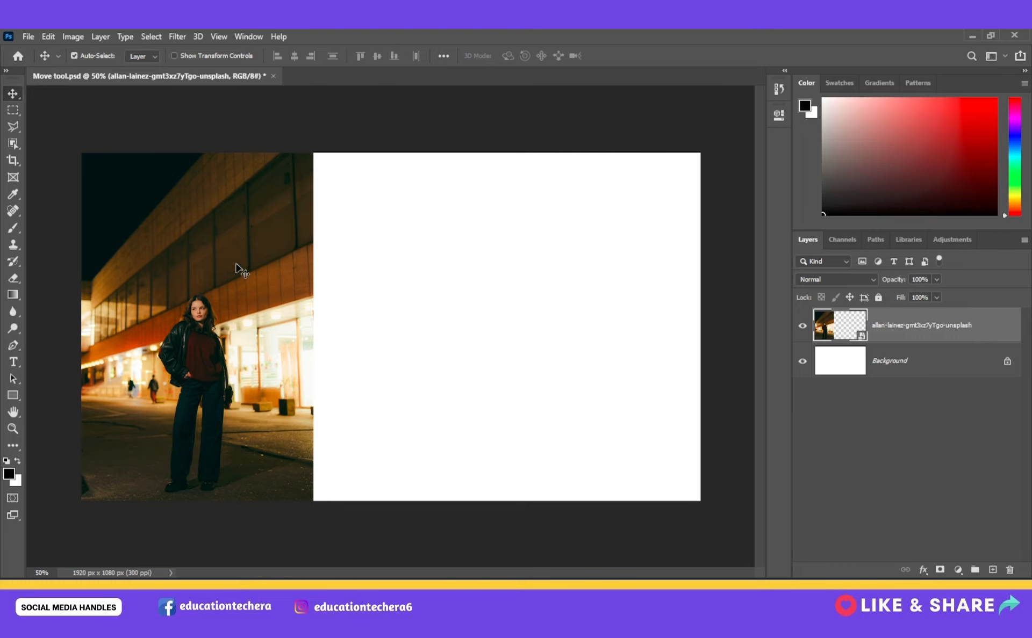
key("alt")
left_click_drag(182, 258, 415, 256)
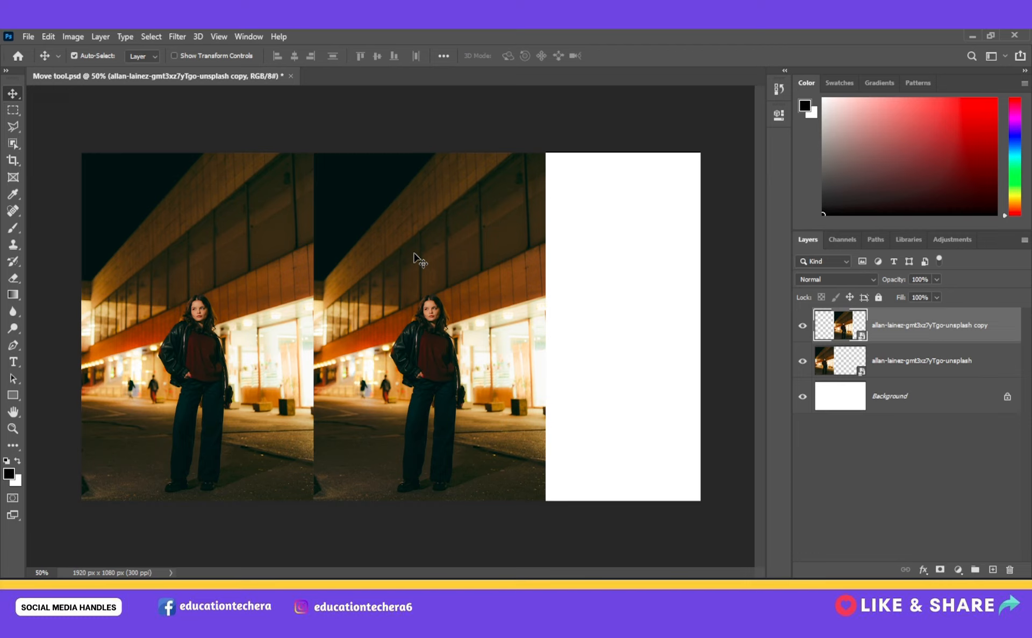
- Shift both photos to the right across the canvas in alternating small moves, ending with them edge to edge
left_click_drag(398, 263, 430, 263)
left_click_drag(261, 263, 294, 263)
left_click_drag(384, 254, 411, 252)
left_click_drag(316, 248, 342, 249)
- Flip the right-hand photo copy horizontally with Free Transform, commit it, and return to the Move tool
left_click(414, 250)
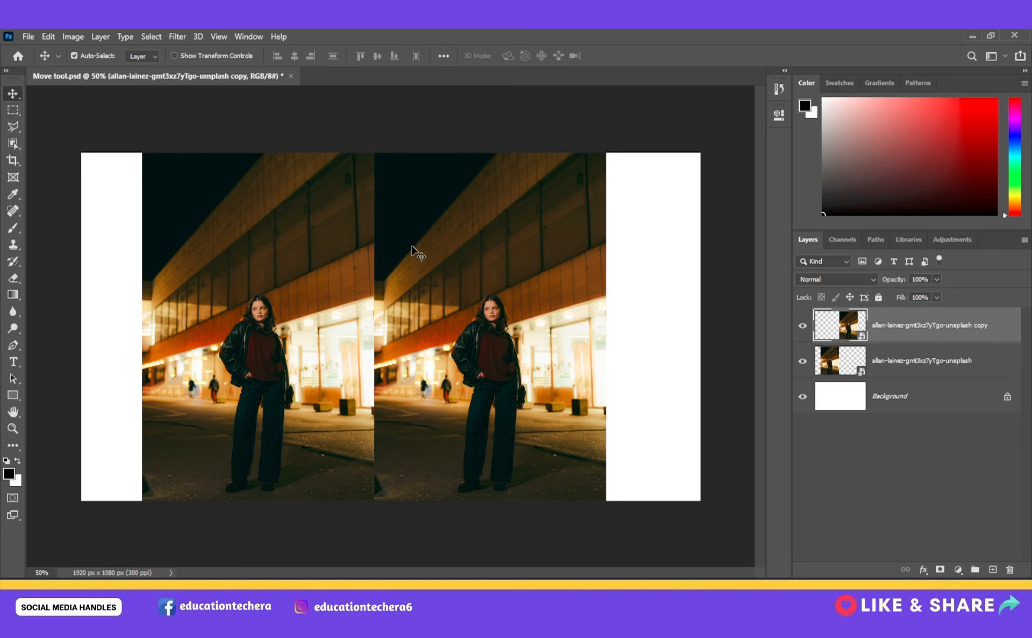
key("ctrl+t")
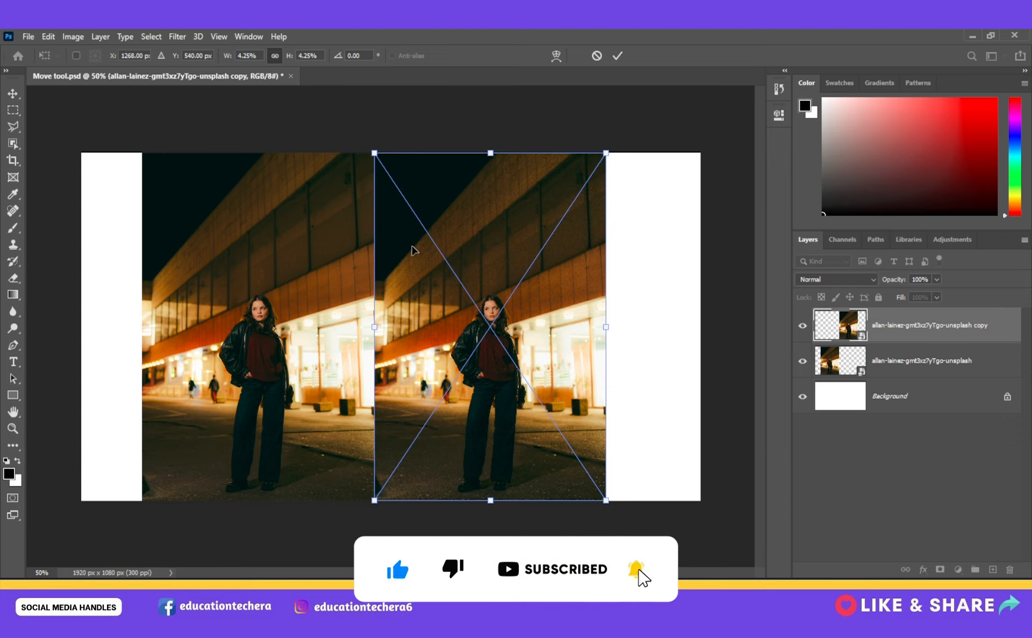
key("Return")
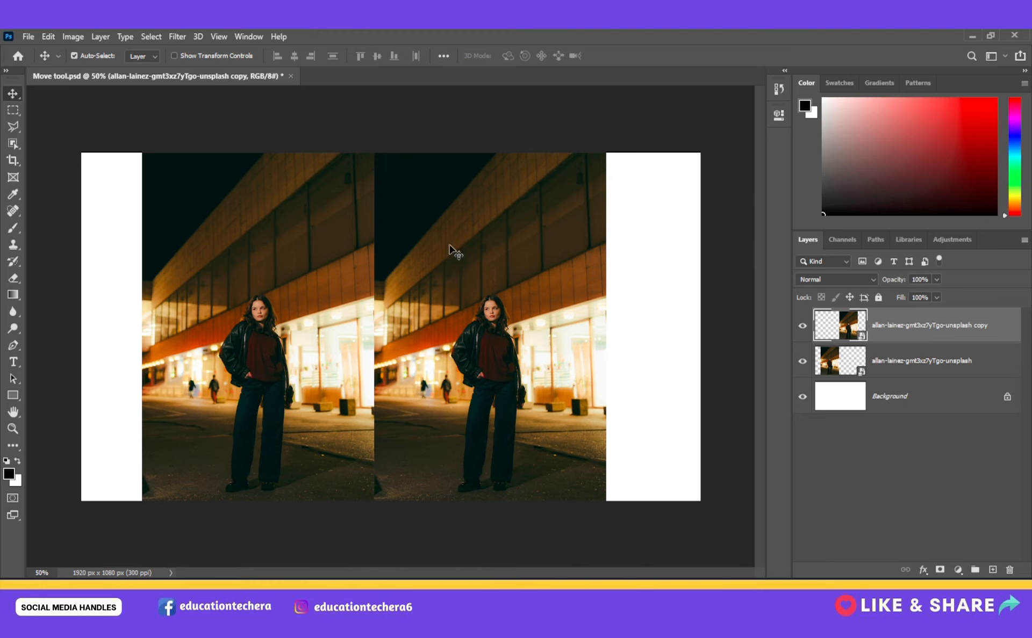
left_click(49, 37)
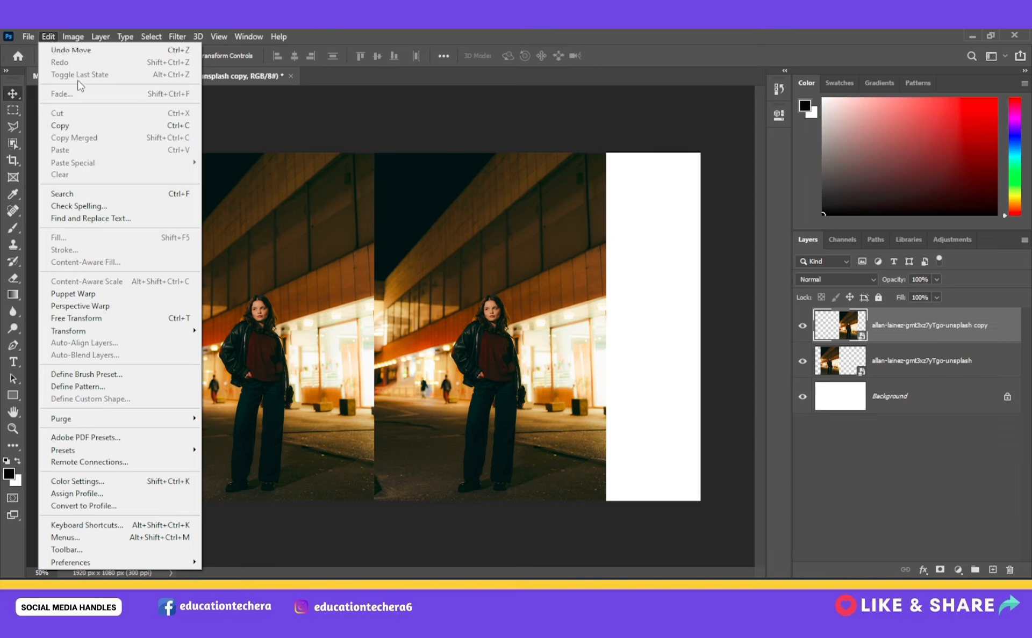
left_click(129, 321)
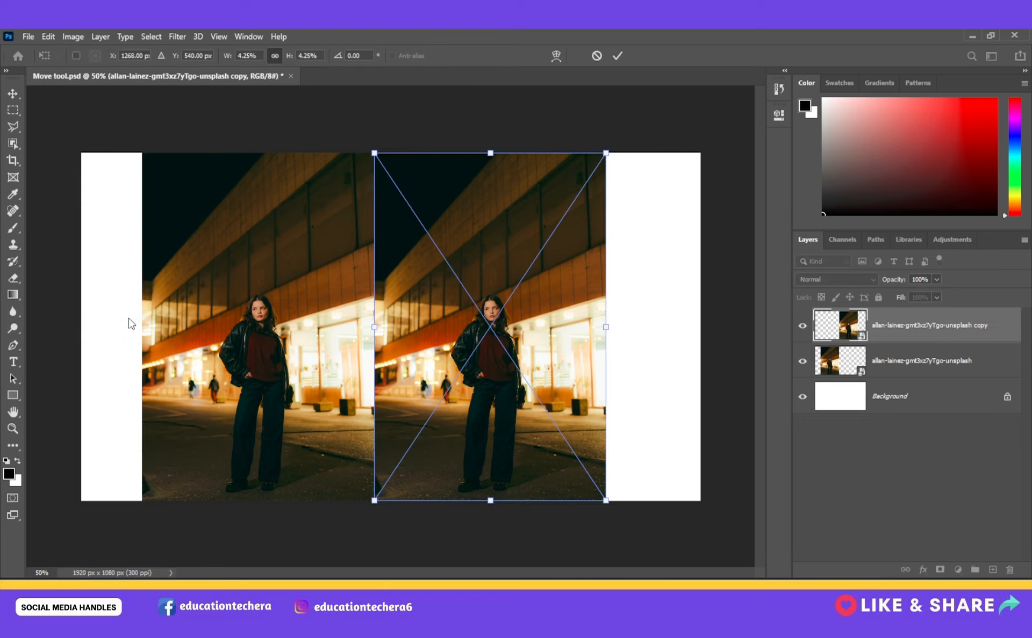
right_click(478, 216)
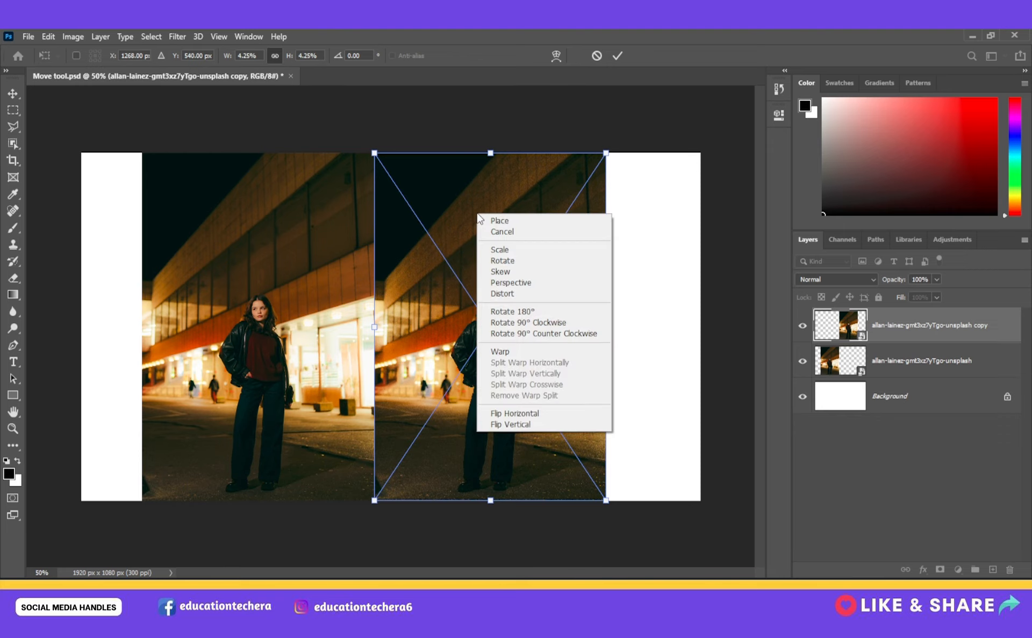
left_click(523, 415)
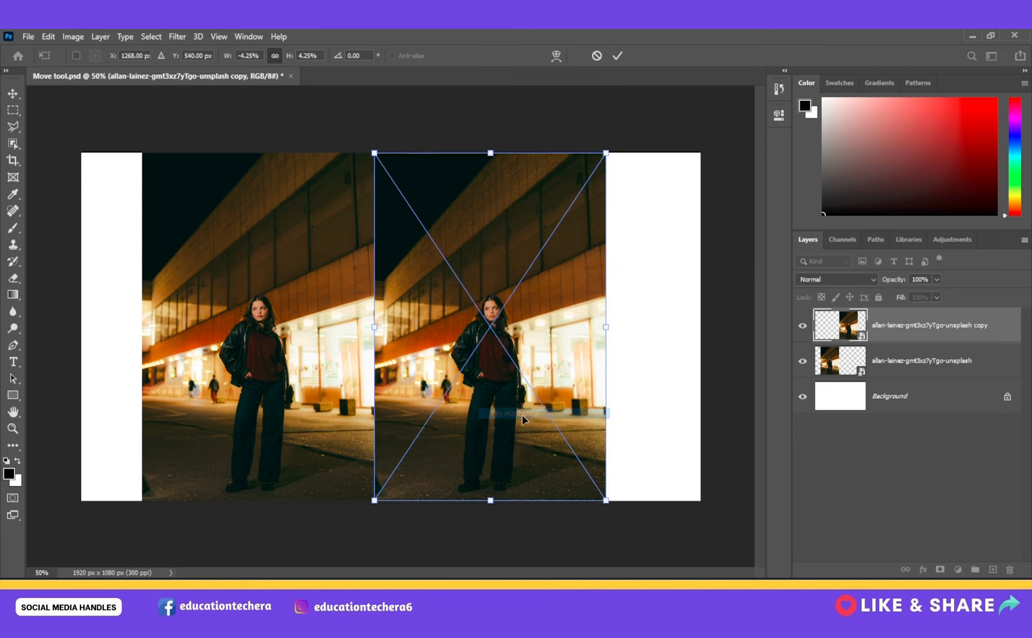
left_click(617, 56)
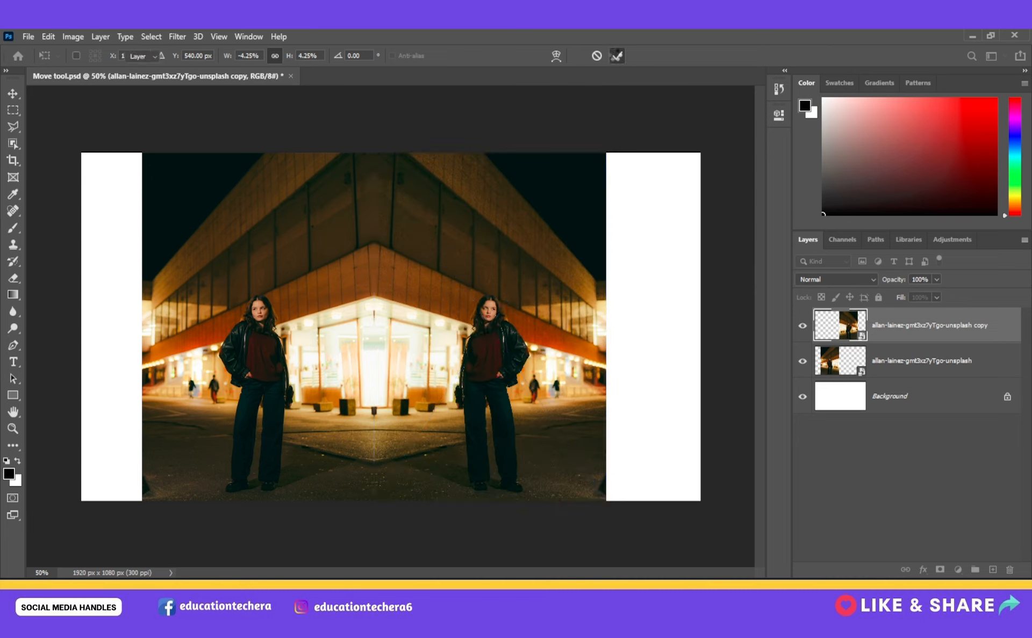
key("v")
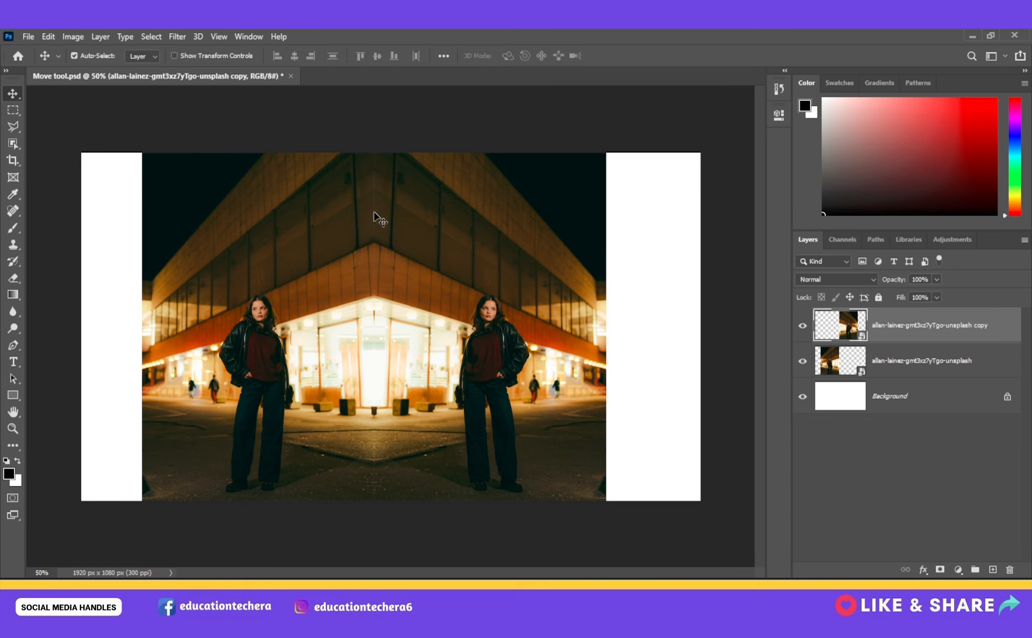
- Nudge the mirrored copy two small steps left to close the seam between the two photos
key("ctrl")
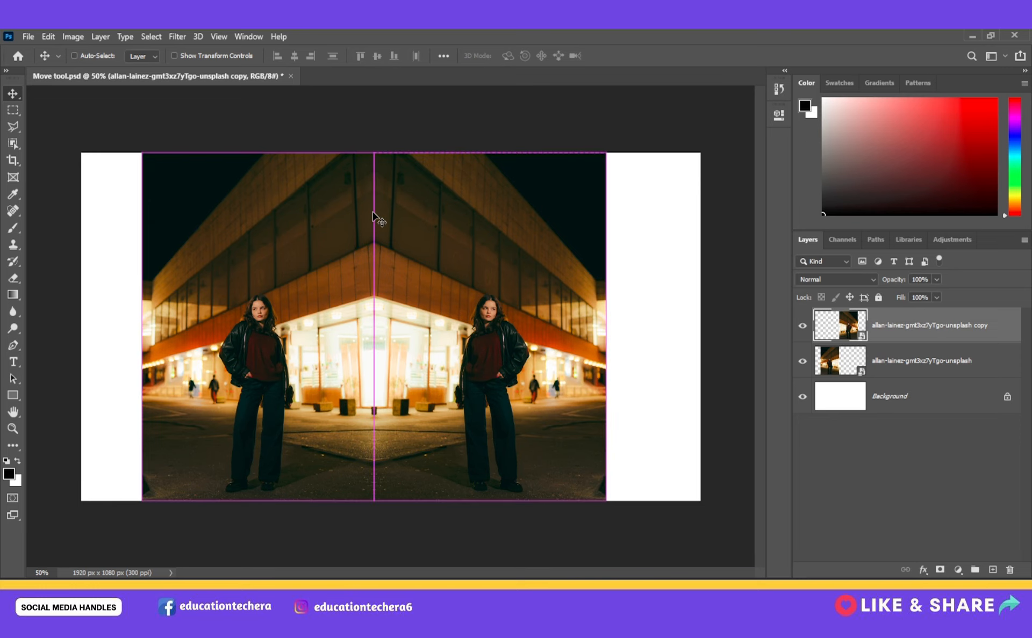
key("ctrl+plus")
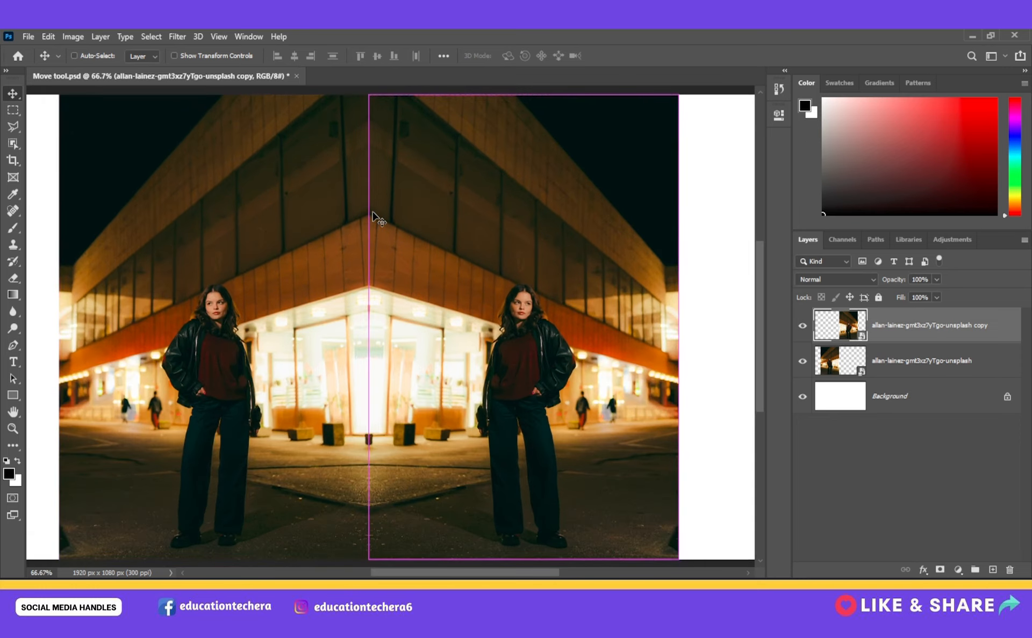
scroll(352, 171, "up", 2)
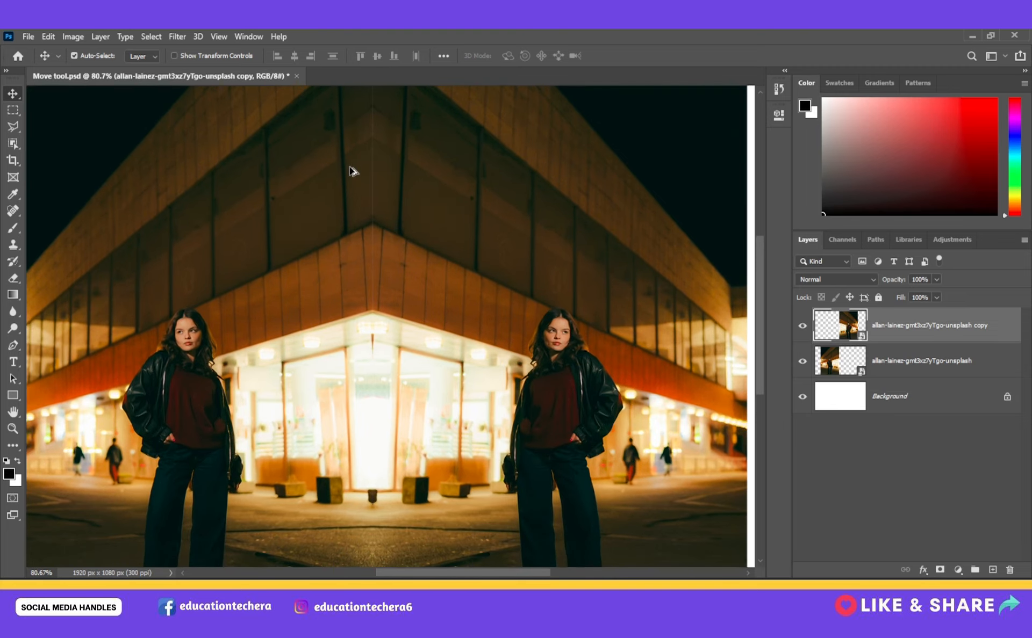
scroll(352, 171, "up", 2)
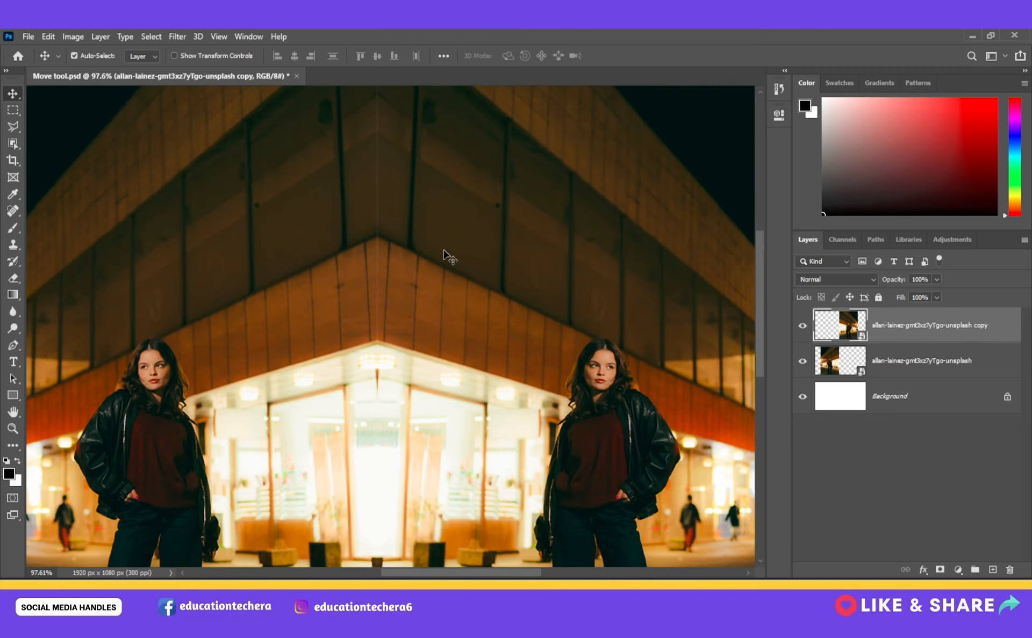
key("Left")
key("Left")
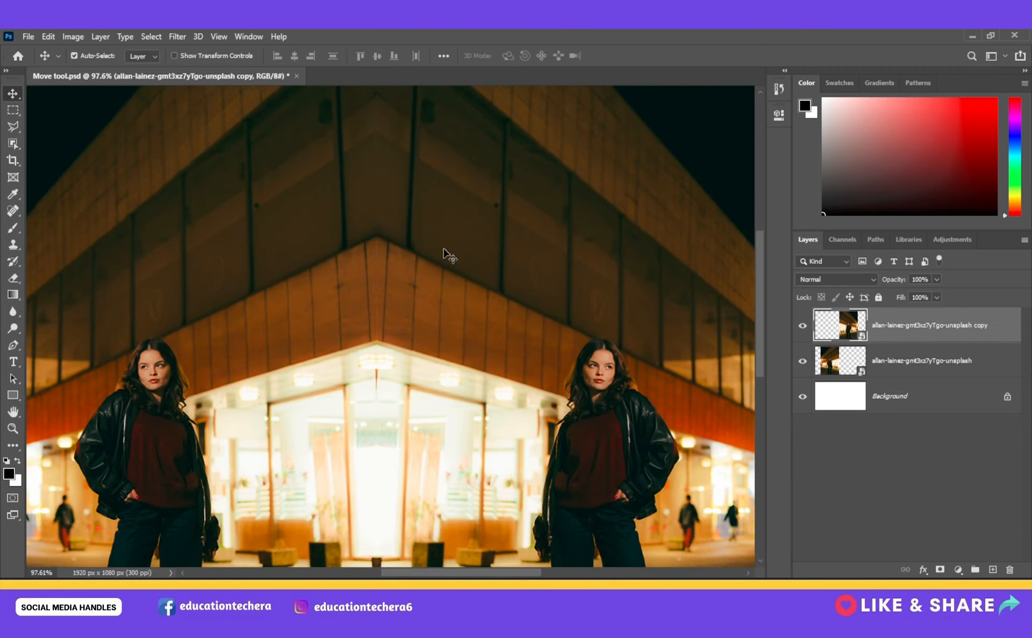
scroll(461, 295, "down", 7)
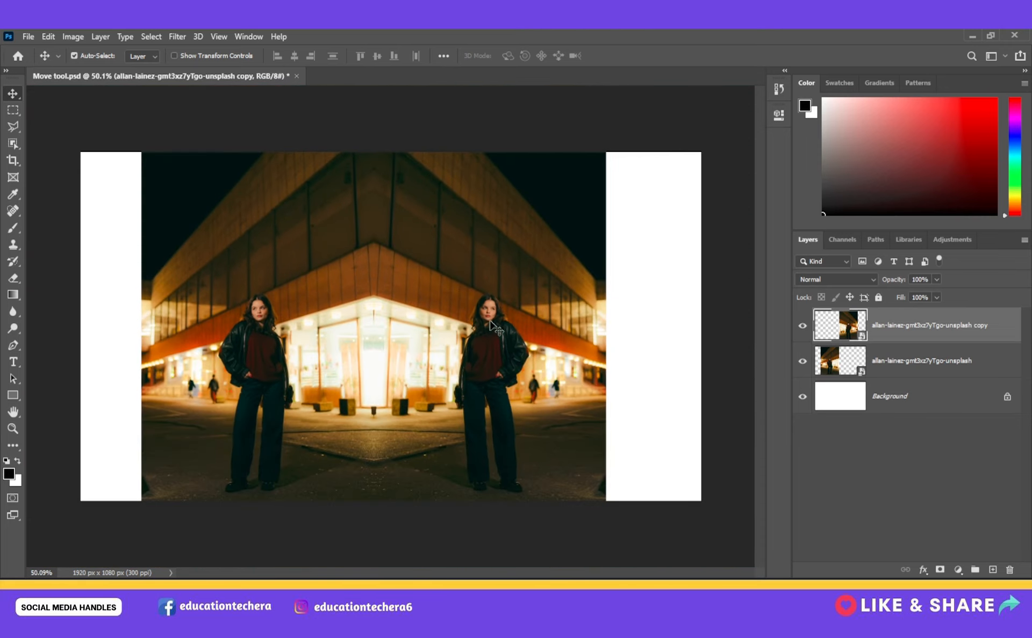
- Select both photos together on the canvas, move them slightly right as one, and deselect them
left_click_drag(636, 307, 129, 253)
left_click_drag(421, 295, 427, 294)
left_click(649, 278)
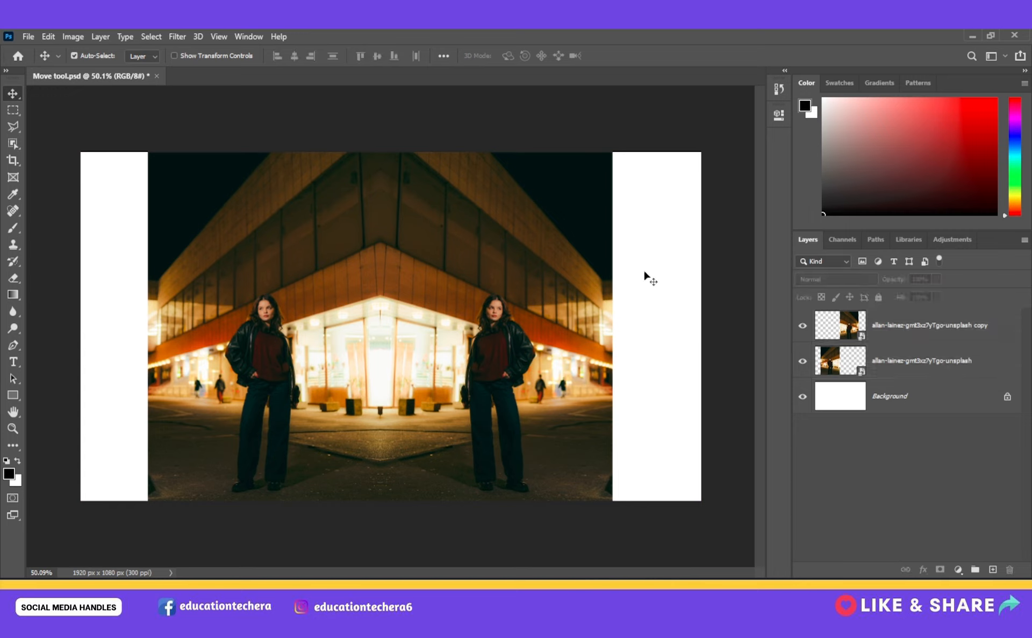
- Select the mirrored copy, the original photo, and the mirrored copy again directly on the canvas with Auto-Select
left_click(520, 240)
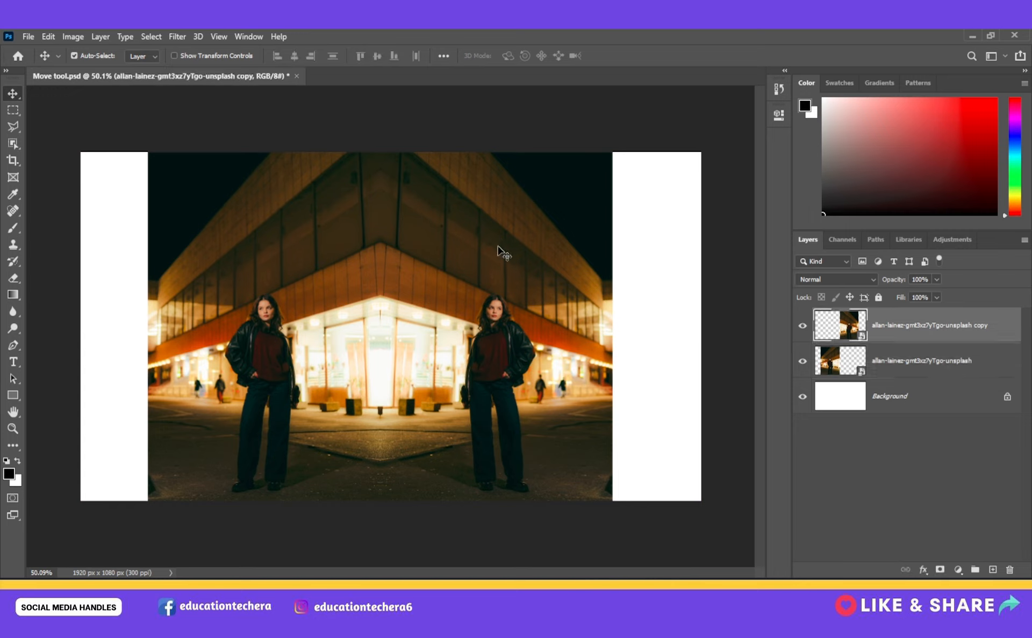
left_click(258, 228)
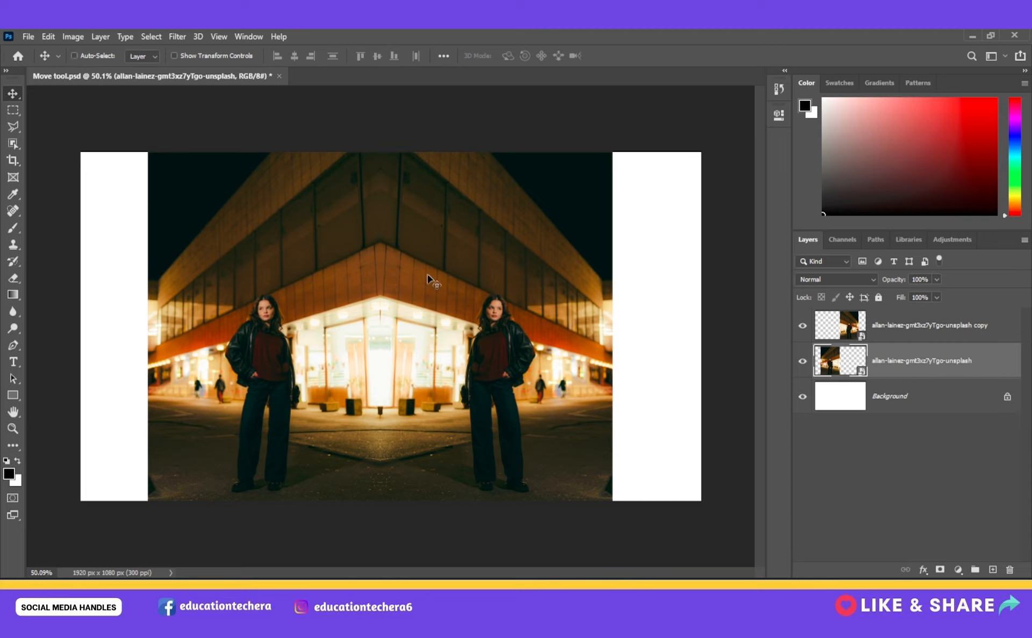
mouse_move(530, 223)
left_mouse_down()
mouse_move(543, 224)
mouse_move(483, 225)
mouse_move(530, 225)
left_mouse_up()
key("Right")
left_click(507, 230)
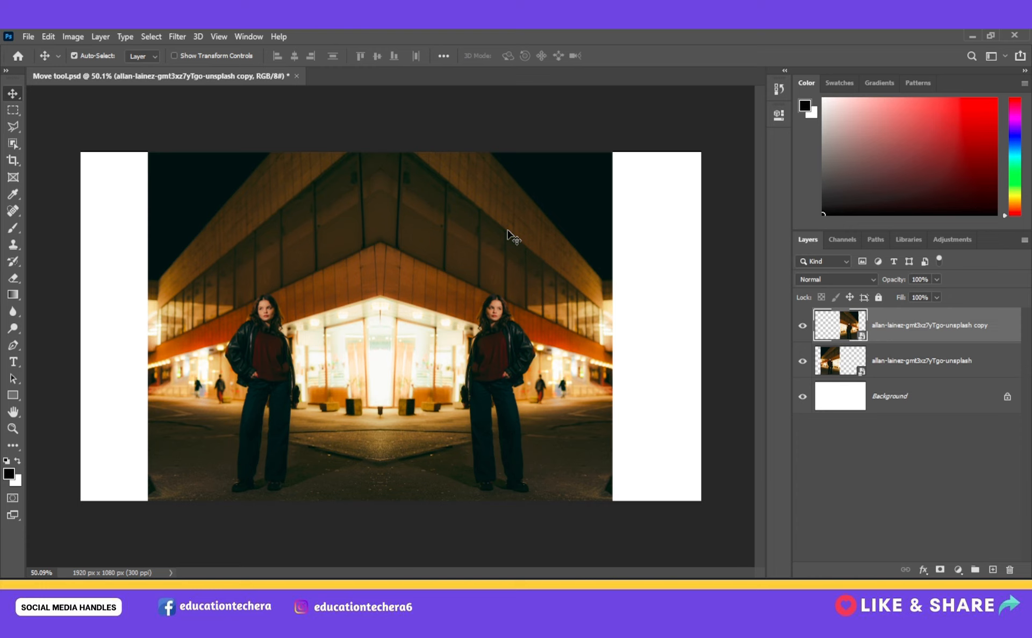
- Try scaling the mirrored copy from its corners, shrinking it about its centre to about 3.29%, and cancel the transform
key("ctrl+t")
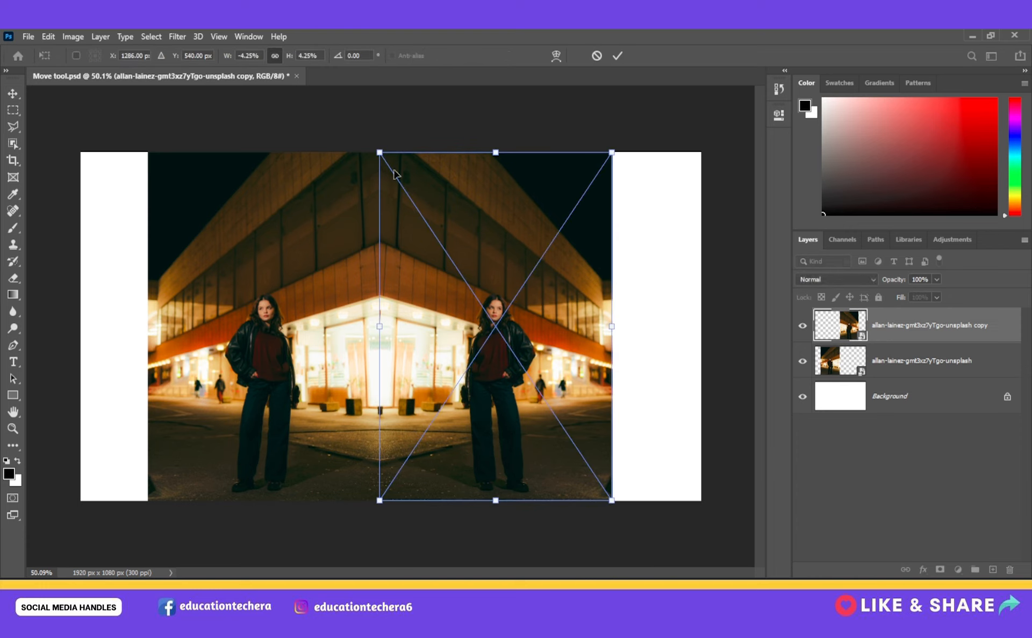
mouse_move(382, 155)
left_mouse_down()
mouse_move(419, 209)
mouse_move(421, 235)
mouse_move(382, 155)
left_mouse_up()
mouse_move(382, 154)
left_mouse_down()
mouse_move(430, 221)
mouse_move(384, 146)
left_mouse_up()
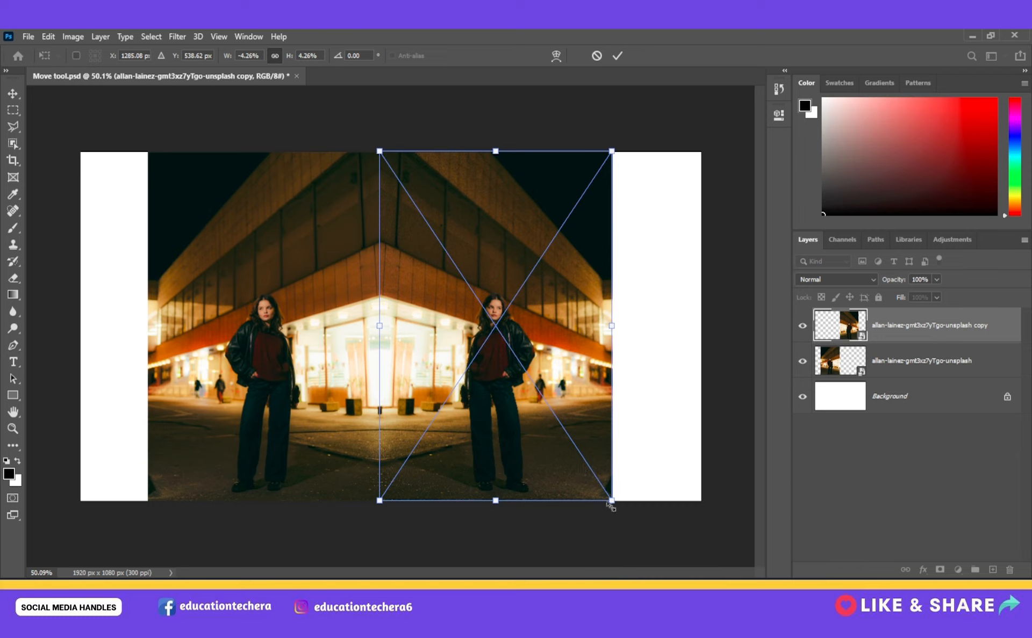
left_click_drag(611, 500, 566, 478)
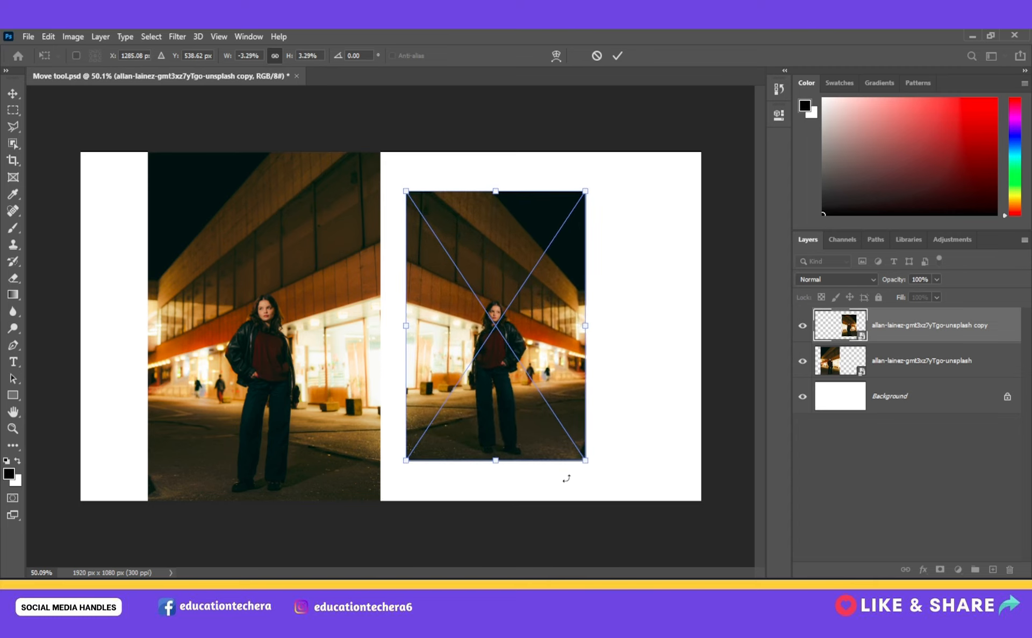
left_click(595, 57)
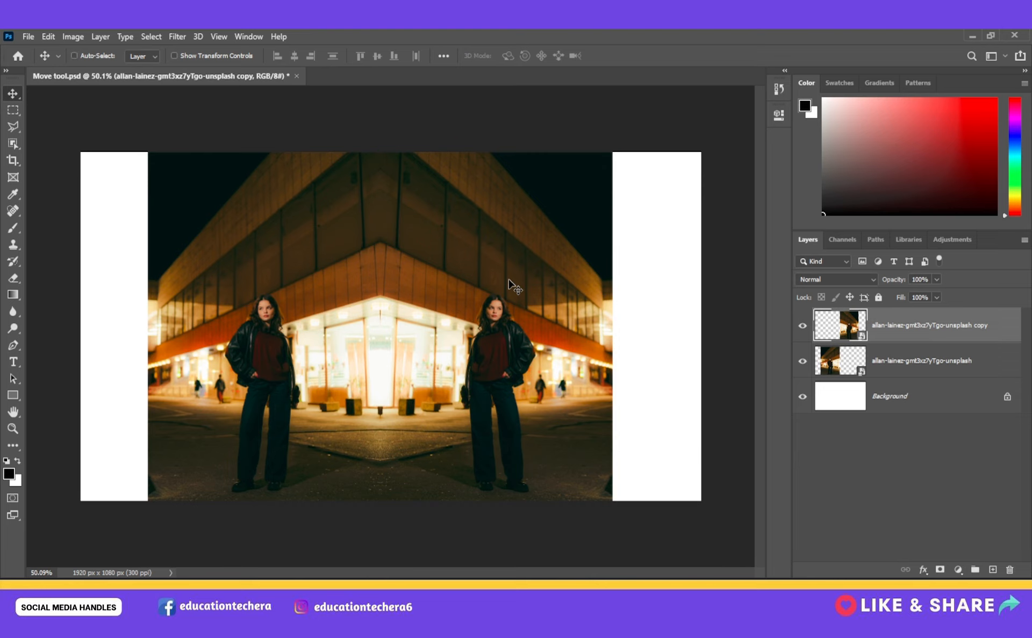
- Try resizing the mirrored copy freely from its upper-left corner to about 4.05% wide and 4.06% high, and cancel the transform
key("ctrl+t")
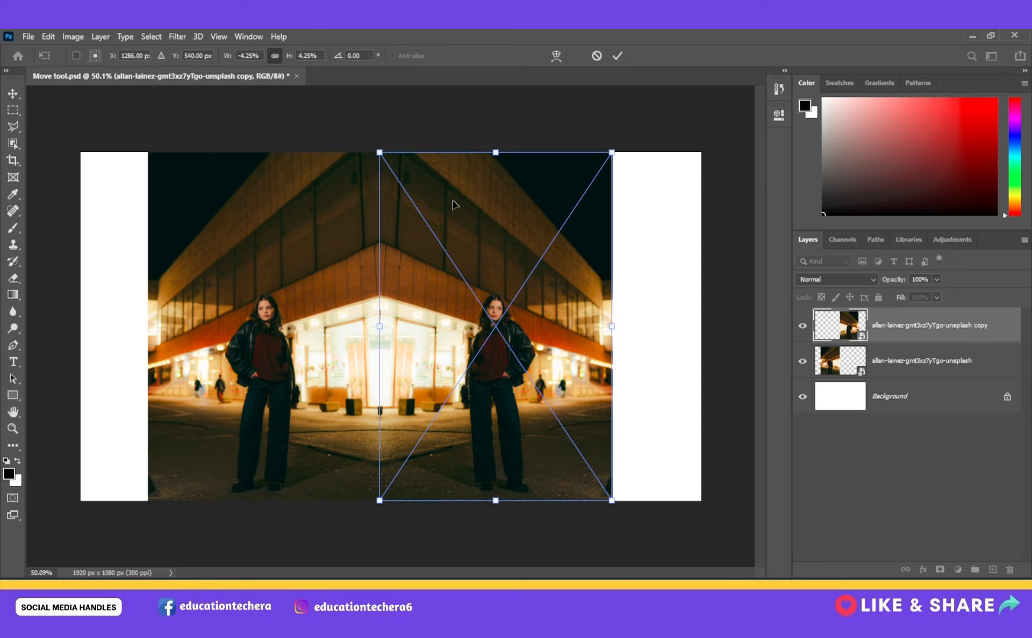
mouse_move(380, 153)
left_mouse_down()
mouse_move(424, 233)
mouse_move(433, 222)
mouse_move(395, 187)
mouse_move(516, 184)
mouse_move(332, 152)
mouse_move(242, 165)
mouse_move(454, 165)
mouse_move(391, 167)
left_mouse_up()
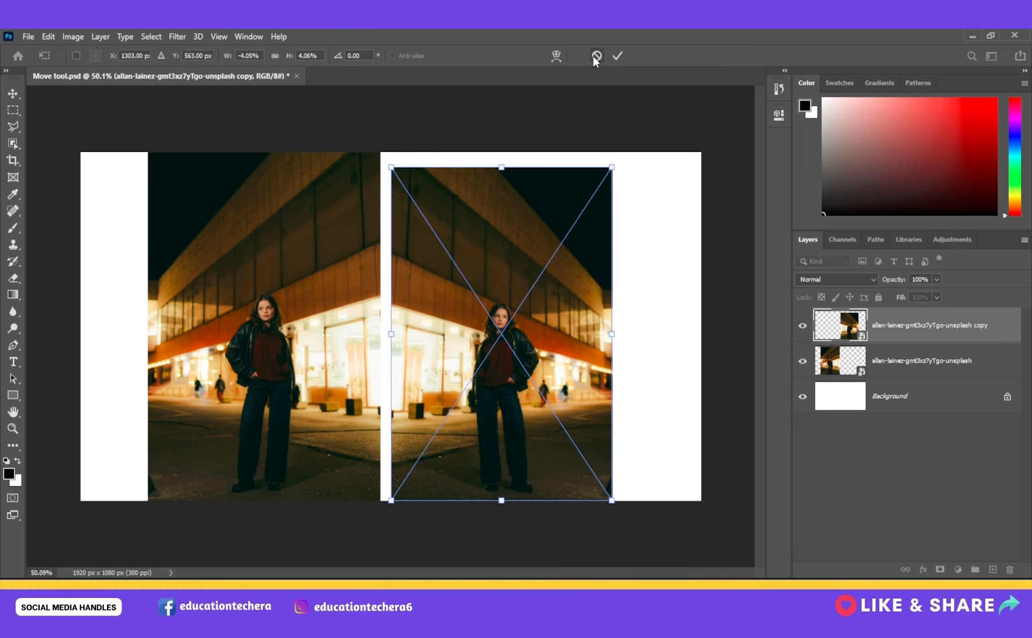
left_click(593, 56)
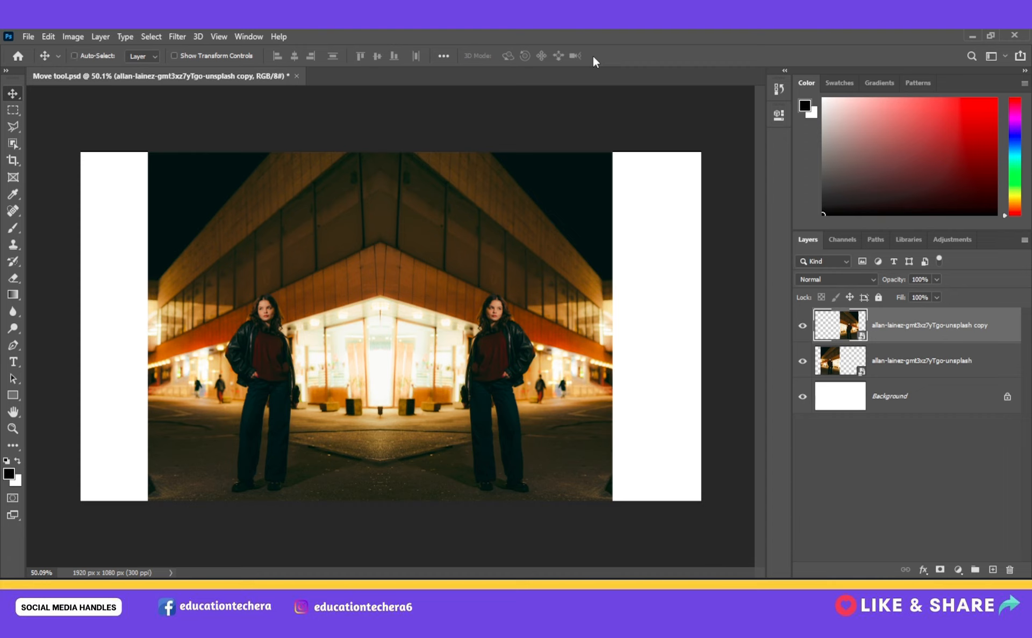
- Try resizing the mirrored copy about its centre without linked proportions, to about 4.30% wide and 4.32% high, and cancel the transform
key("ctrl+t")
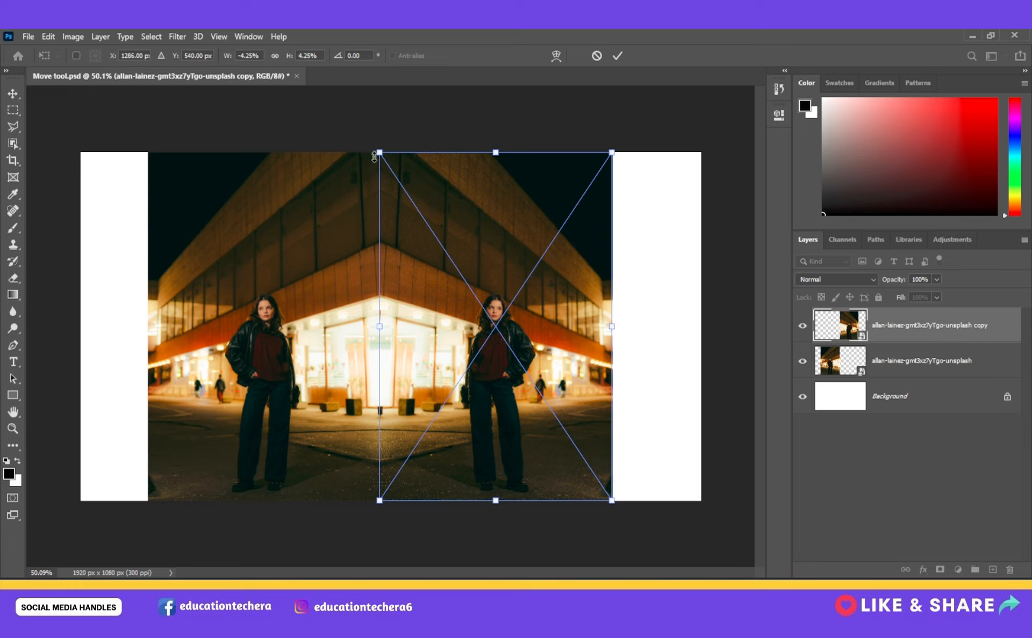
mouse_move(380, 157)
left_mouse_down()
mouse_move(438, 228)
mouse_move(466, 212)
mouse_move(442, 228)
mouse_move(396, 210)
mouse_move(378, 153)
left_mouse_up()
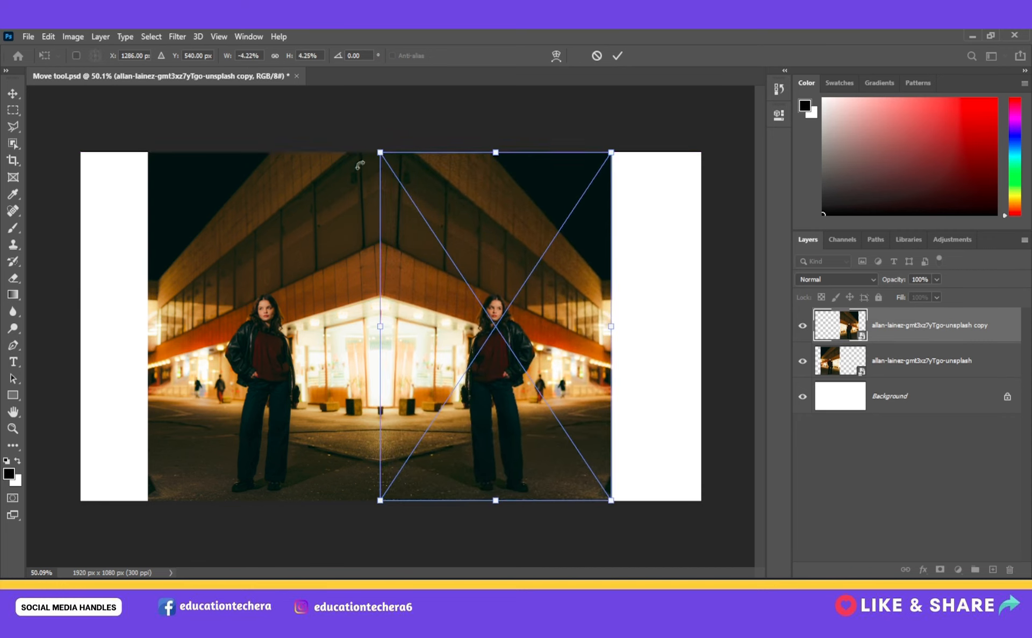
left_click(275, 56)
left_click_drag(378, 145, 402, 128)
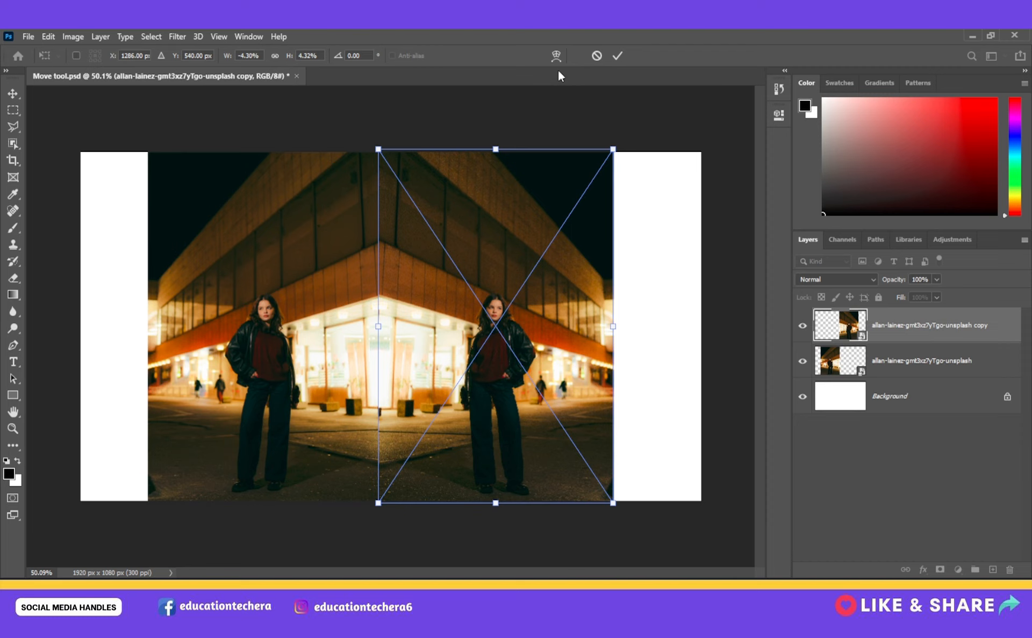
left_click(596, 56)
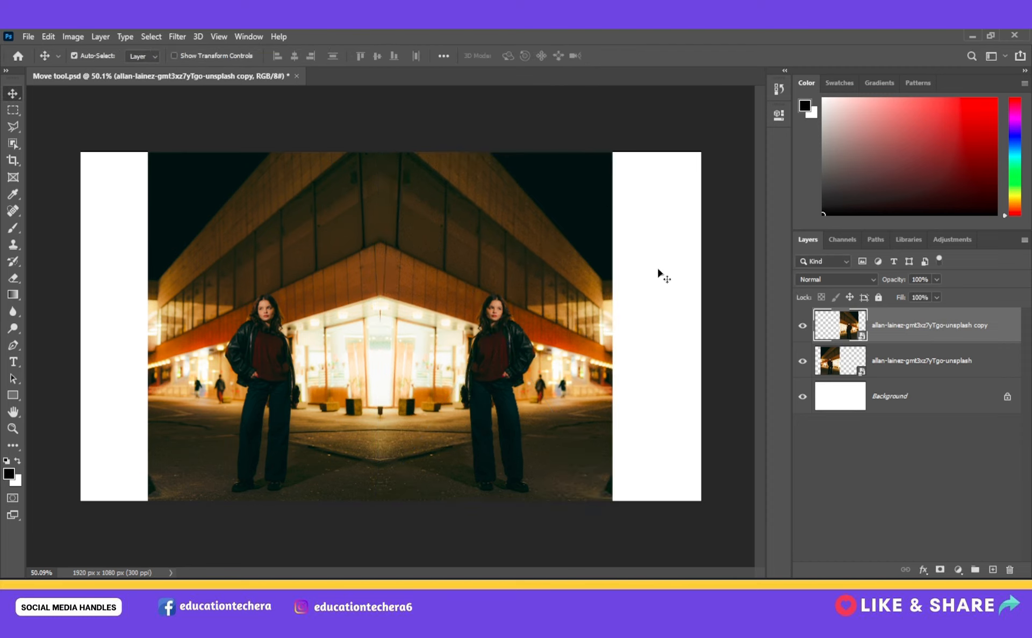
- Link the mirrored copy's width and height in Free Transform and scale it proportionally to about 4.28%
key("ctrl+t")
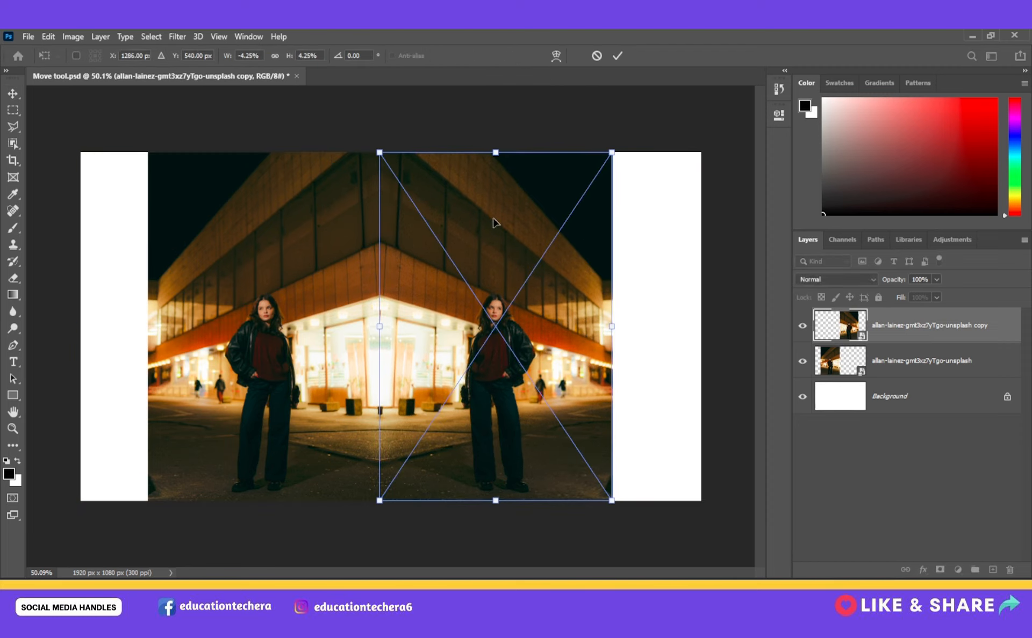
left_click(275, 56)
left_click_drag(381, 153, 416, 131)
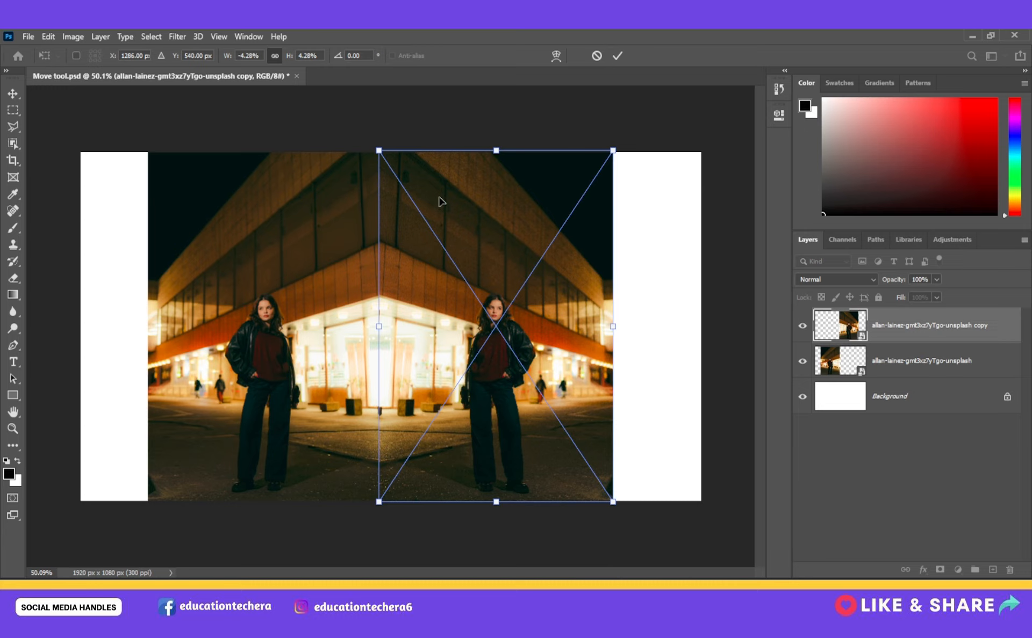
- Try rotating the mirrored copy to 45 and 10 degrees and scaling it to about 3.72%, and cancel the transform
left_click(339, 56)
type("45")
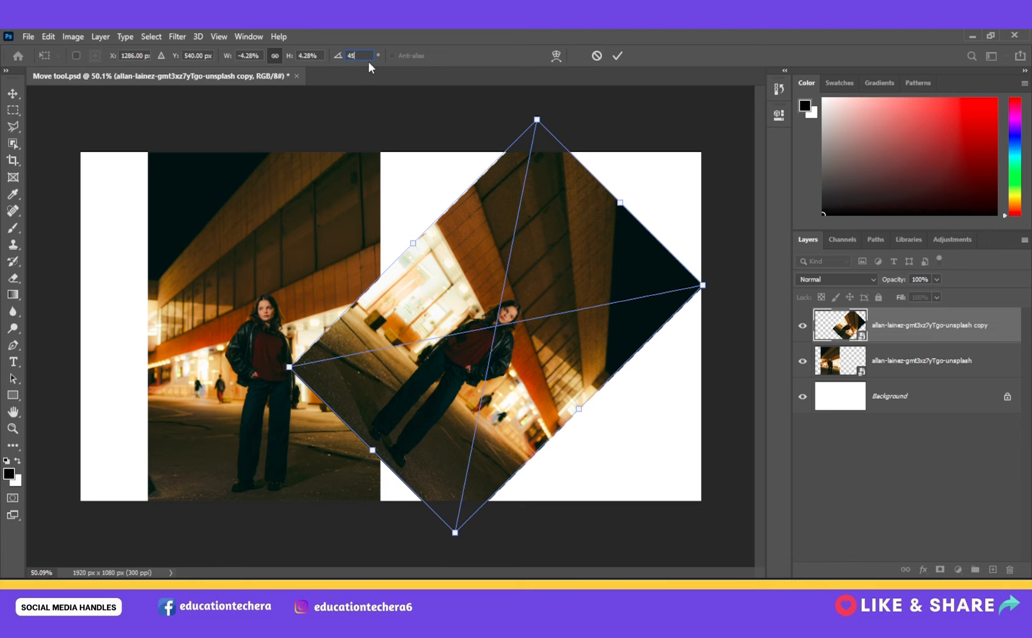
key("Return")
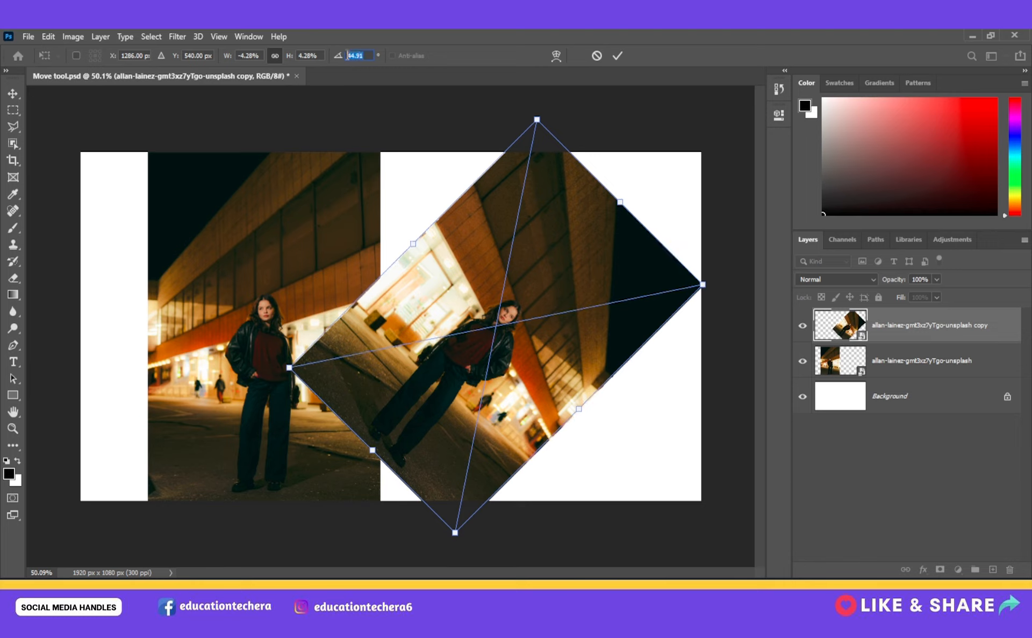
type("1")
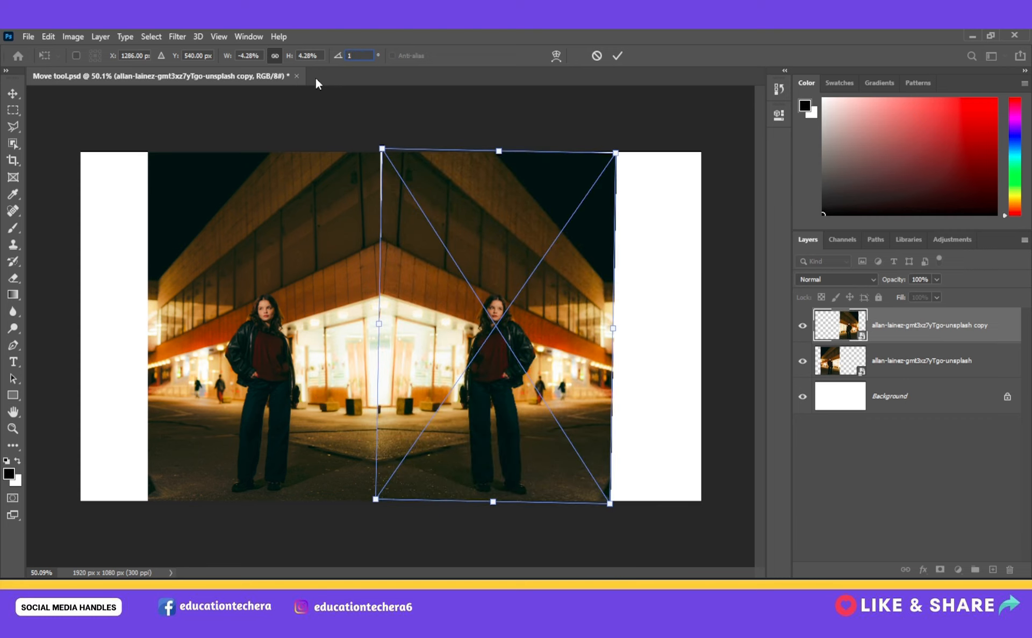
type("0")
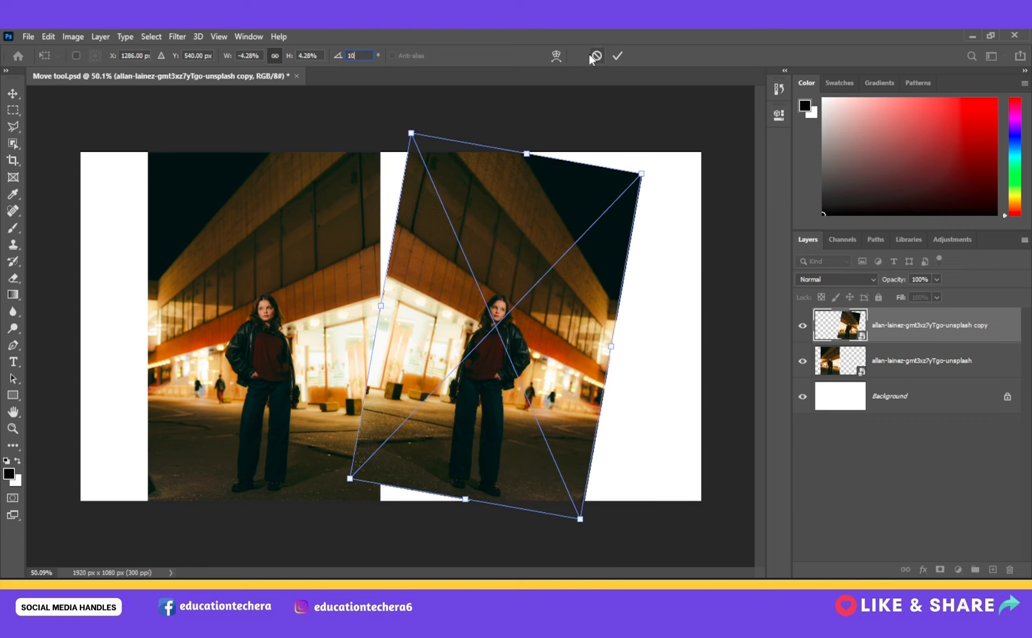
left_click(339, 57)
type("00")
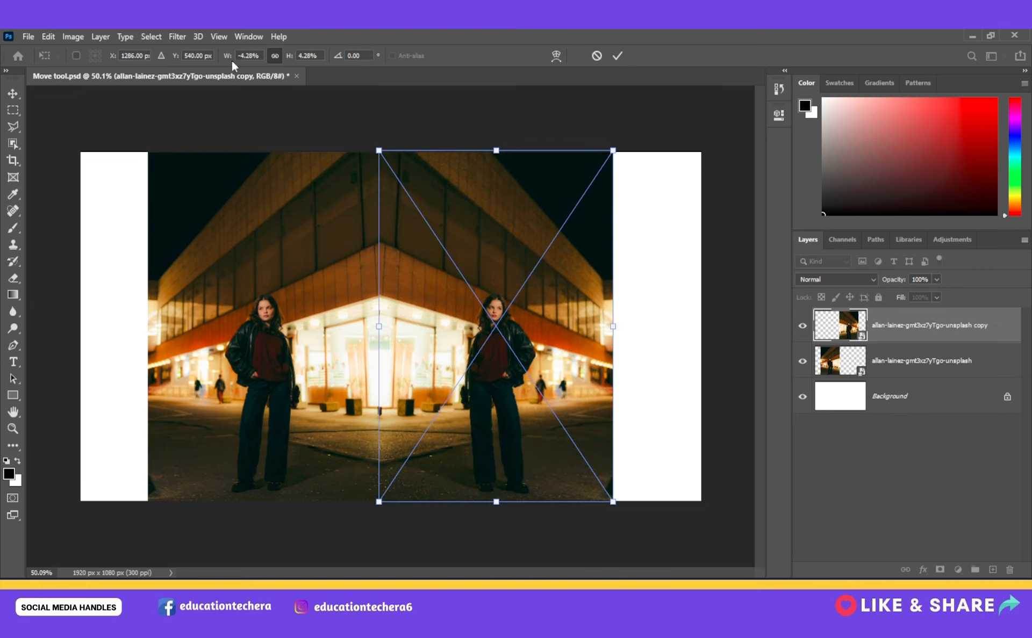
mouse_move(229, 59)
left_mouse_down()
mouse_move(261, 60)
mouse_move(236, 61)
mouse_move(251, 71)
mouse_move(233, 66)
left_mouse_up()
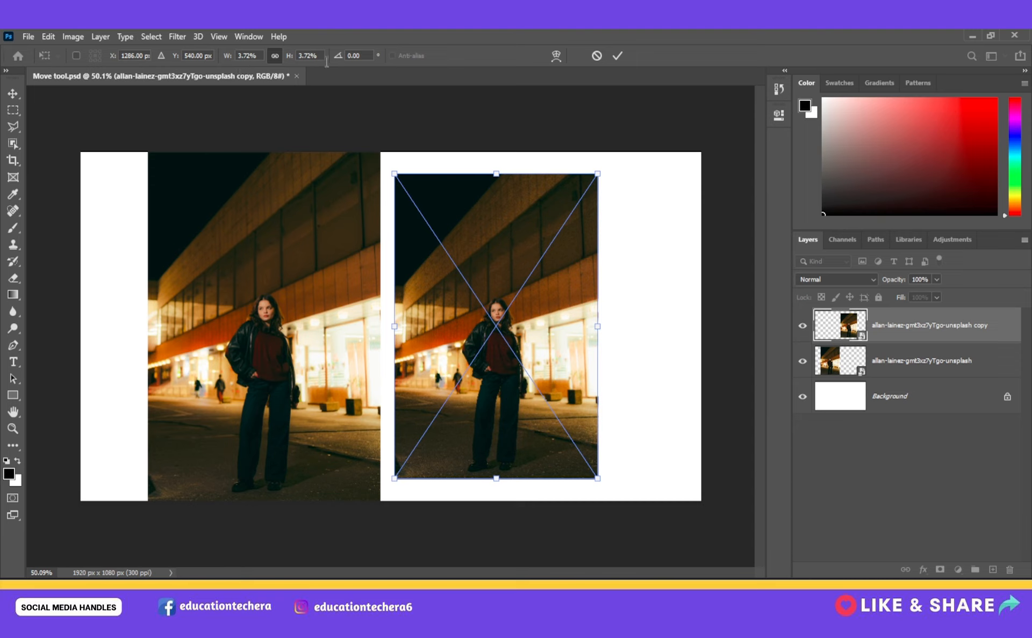
left_click(597, 57)
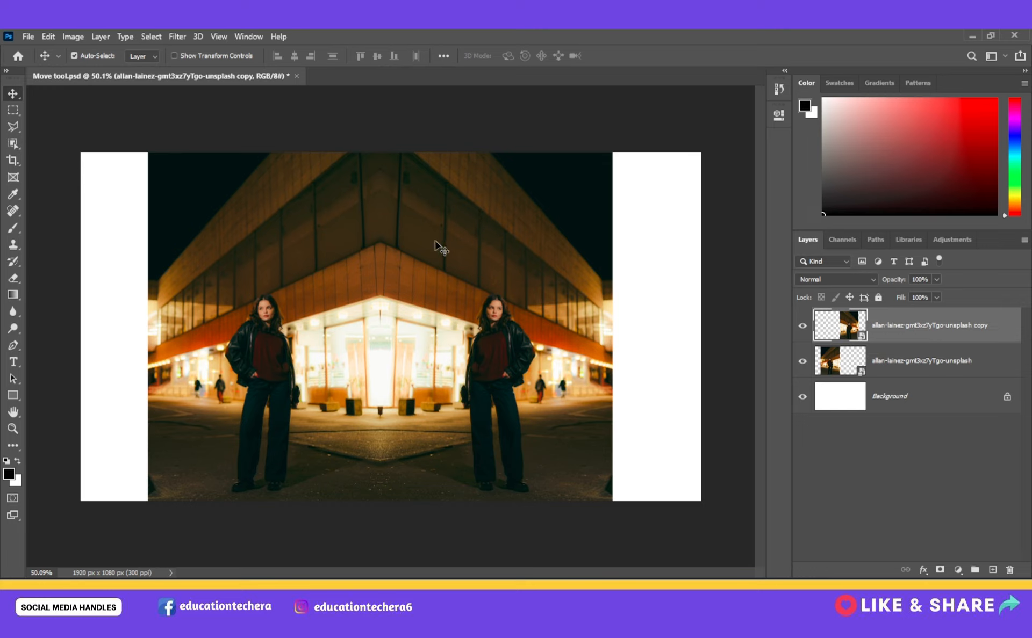
- Show the transform controls, try scaling and rotating the mirrored copy with them, cancel the transform, and hide the controls
left_click(174, 56)
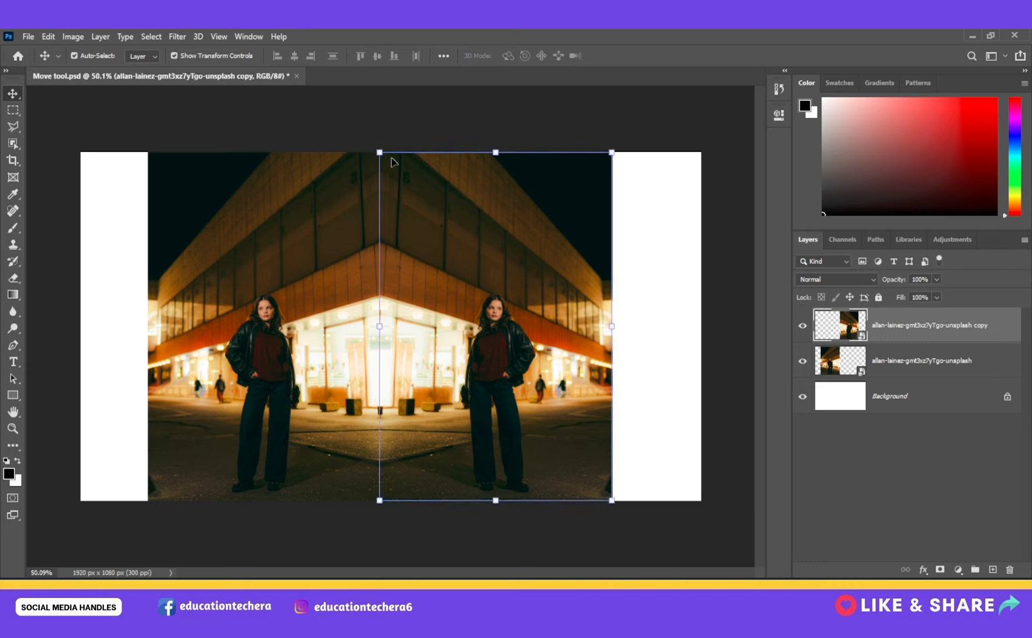
mouse_move(379, 153)
left_mouse_down()
mouse_move(441, 203)
mouse_move(486, 211)
mouse_move(400, 180)
mouse_move(444, 239)
mouse_move(368, 151)
left_mouse_up()
left_click_drag(347, 141, 371, 157)
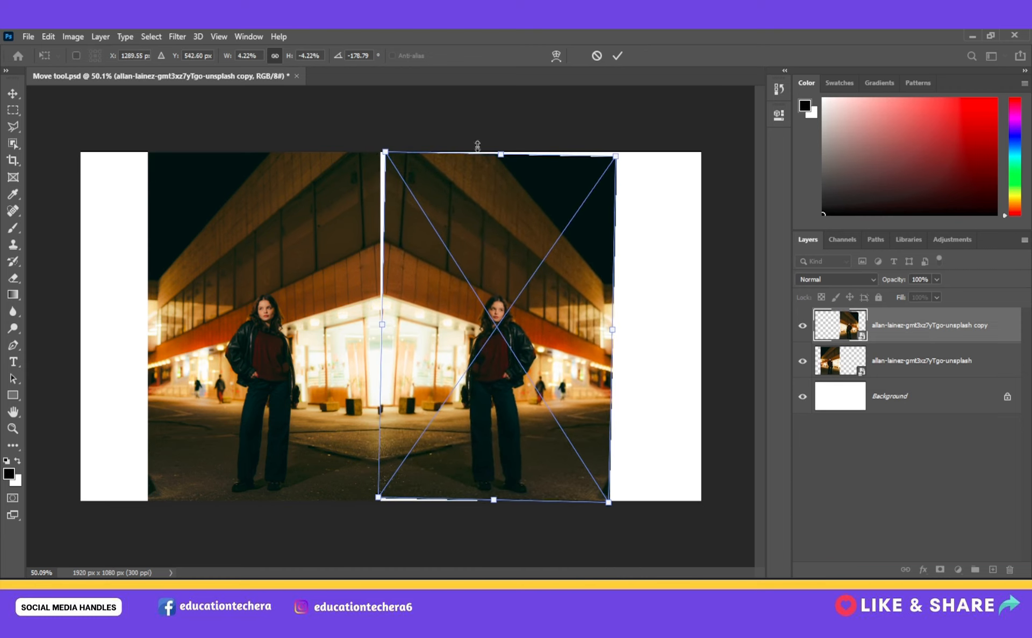
left_click(596, 56)
left_click(657, 224)
left_click(523, 233)
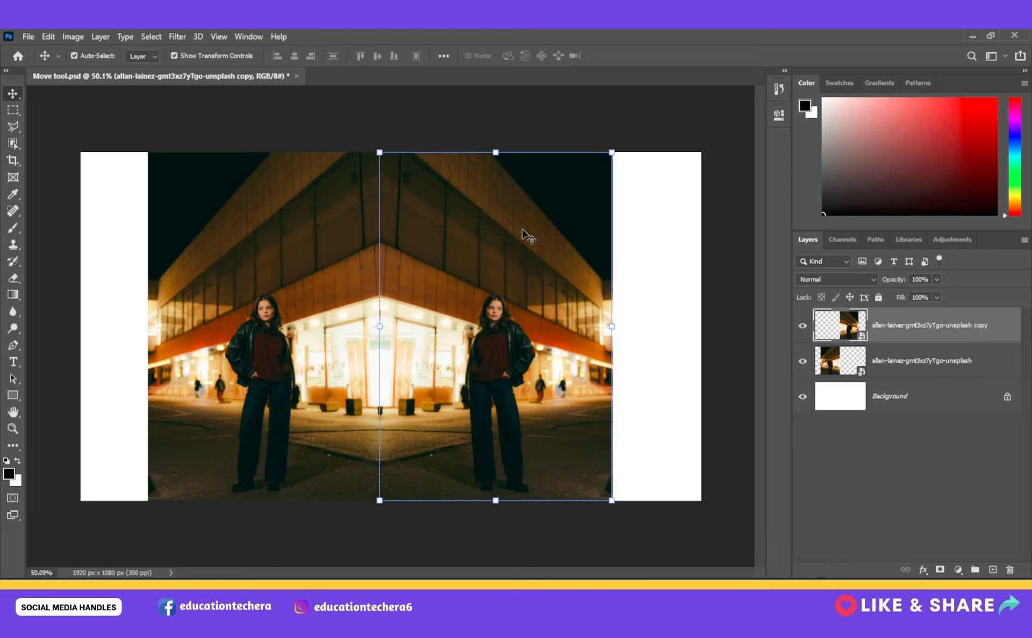
left_click(218, 56)
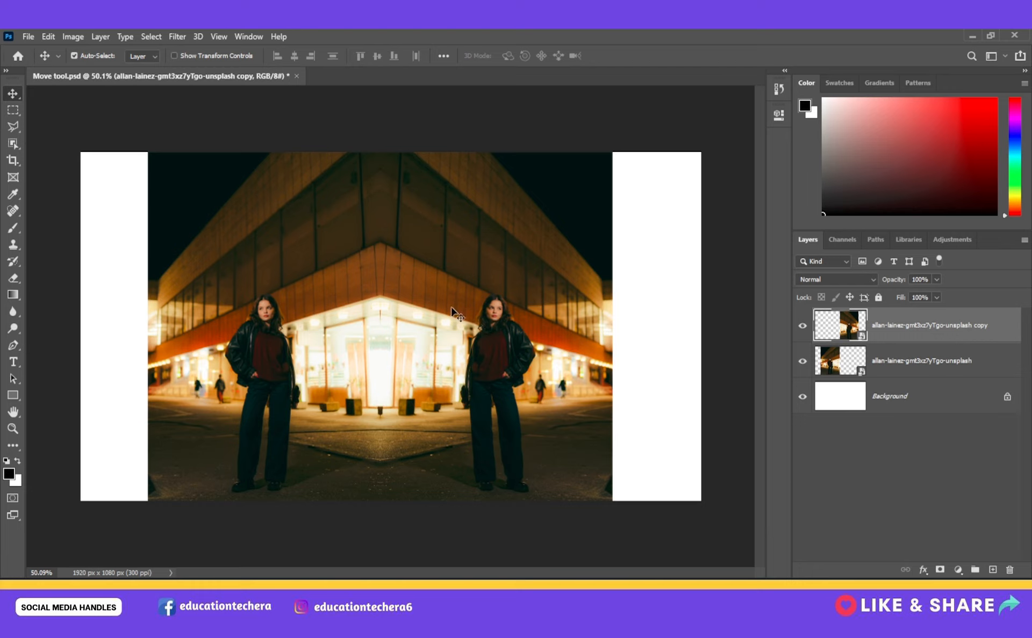
- Move the mirrored copy away from the original photo and scale it proportionally to about 3.25% with Free Transform
left_click_drag(452, 312, 486, 311)
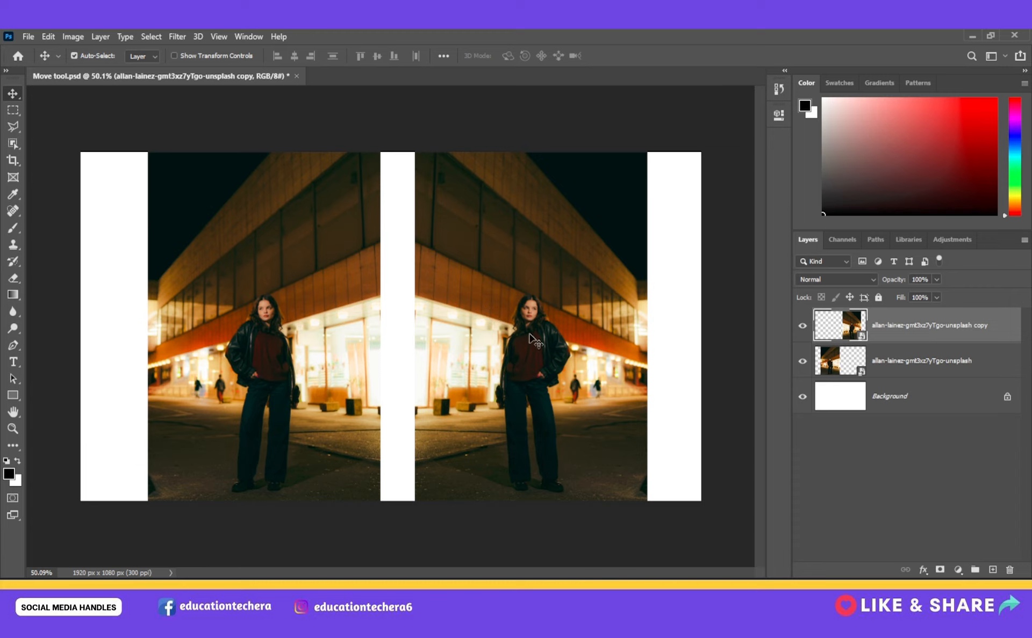
key("ctrl")
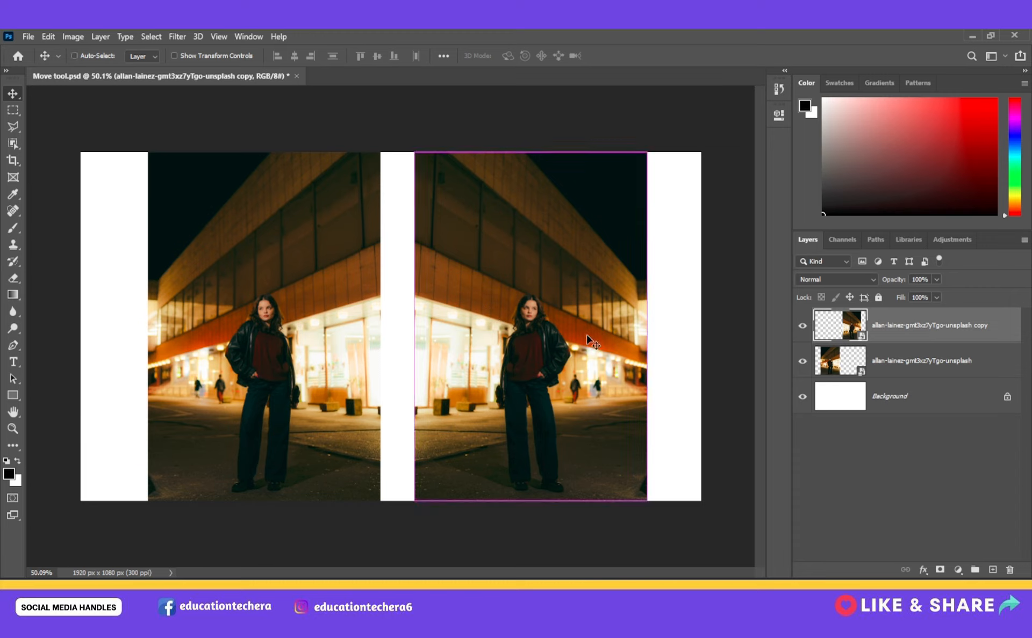
key("ctrl+t")
left_click_drag(228, 56, 230, 64)
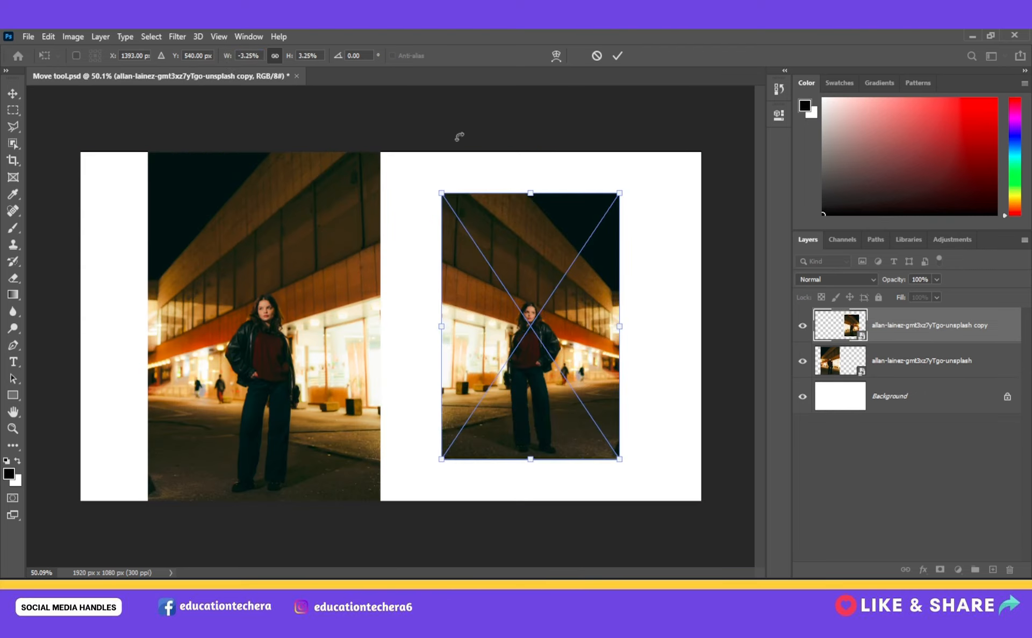
left_click(618, 56)
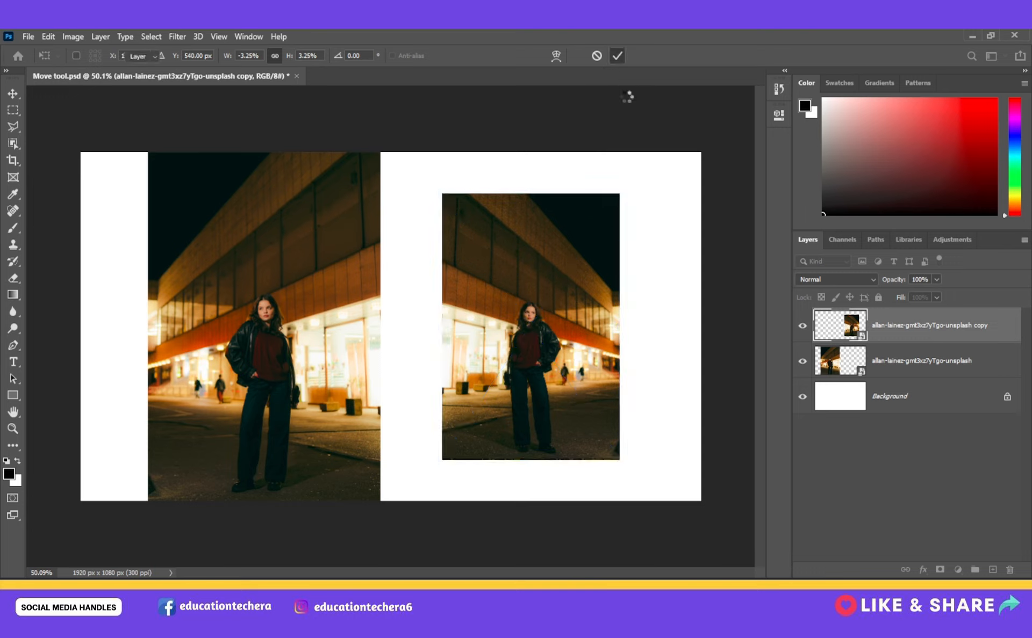
- Place the smaller mirrored copy over the original photo and align both layers by their horizontal and vertical centers
left_click_drag(133, 267, 635, 373)
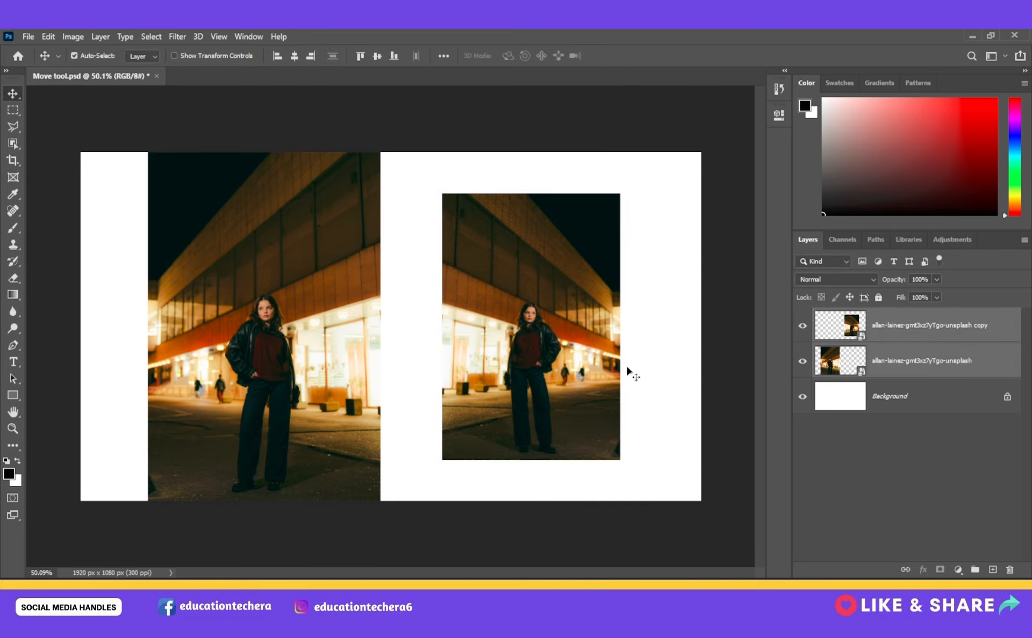
left_click(672, 300)
left_click_drag(556, 313, 313, 312)
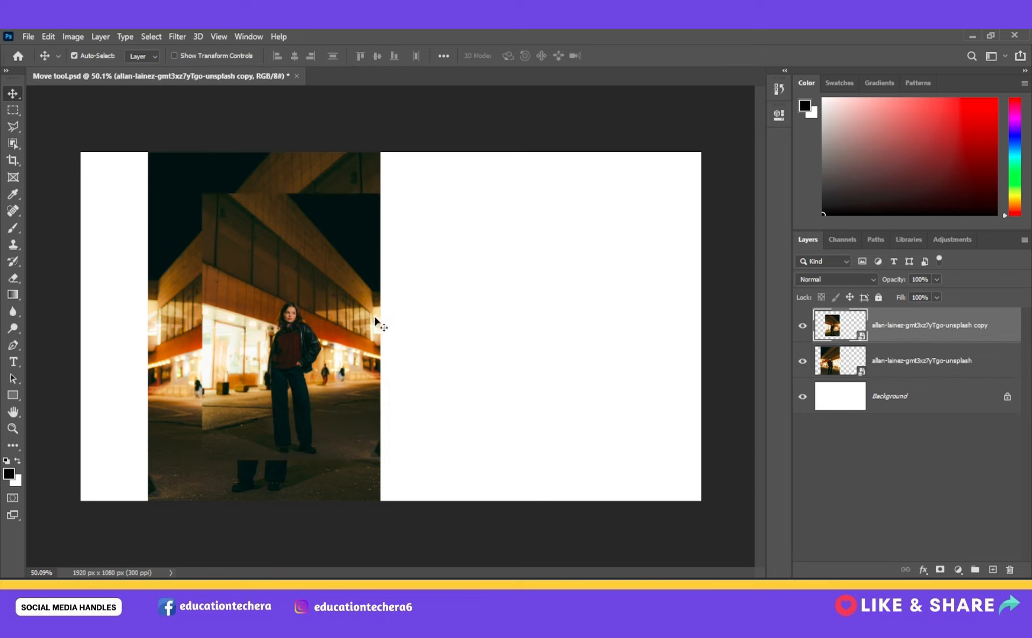
left_click_drag(483, 331, 85, 244)
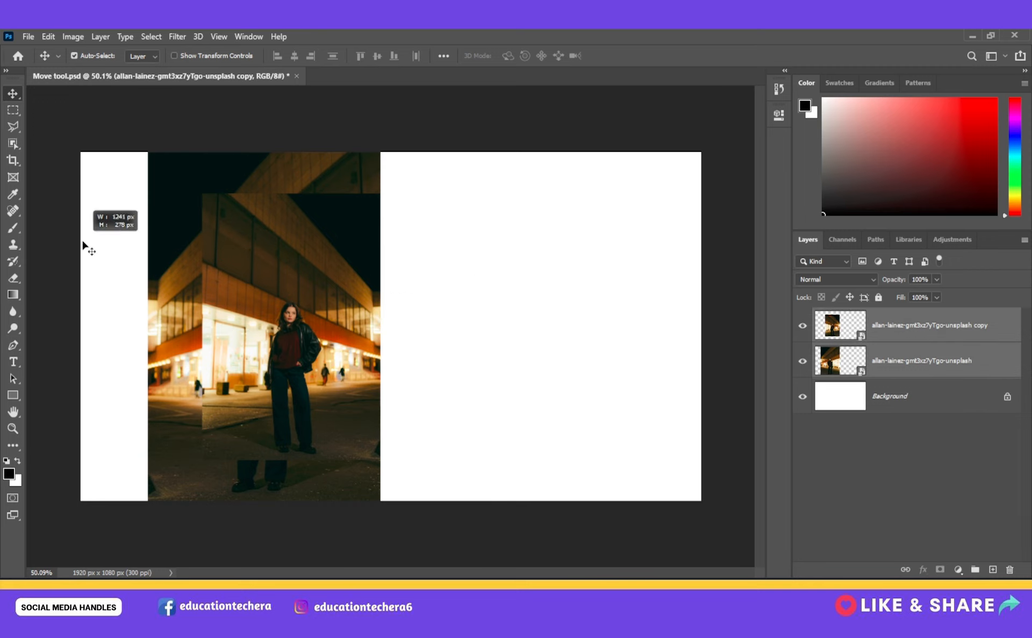
left_click(295, 57)
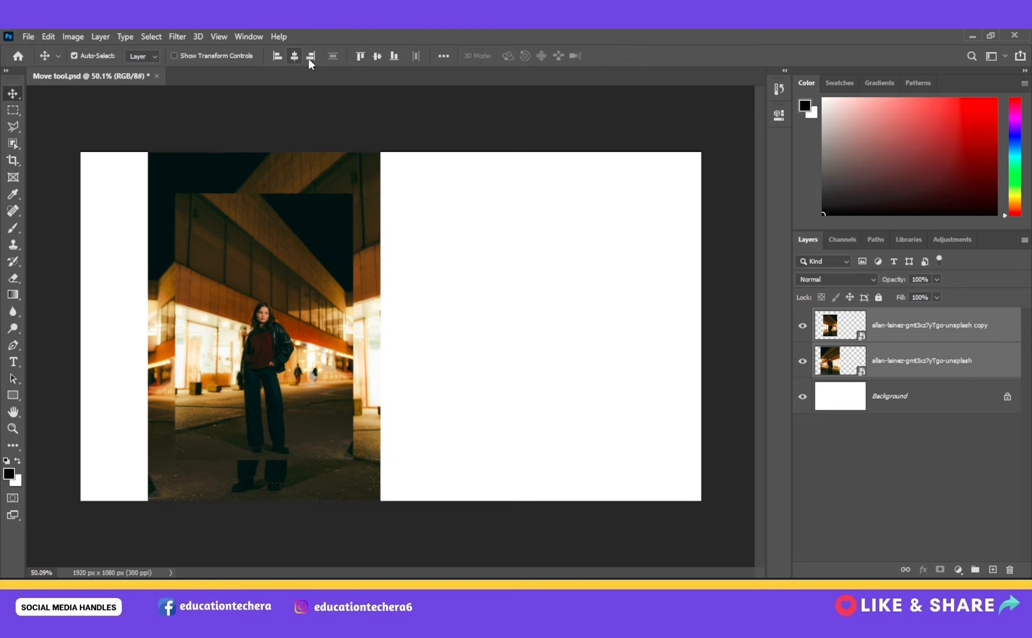
left_click(378, 57)
- Move both overlapping photo layers together to the right, close to the middle of the canvas, and deselect them
left_click_drag(255, 330, 332, 329)
left_click(537, 307)
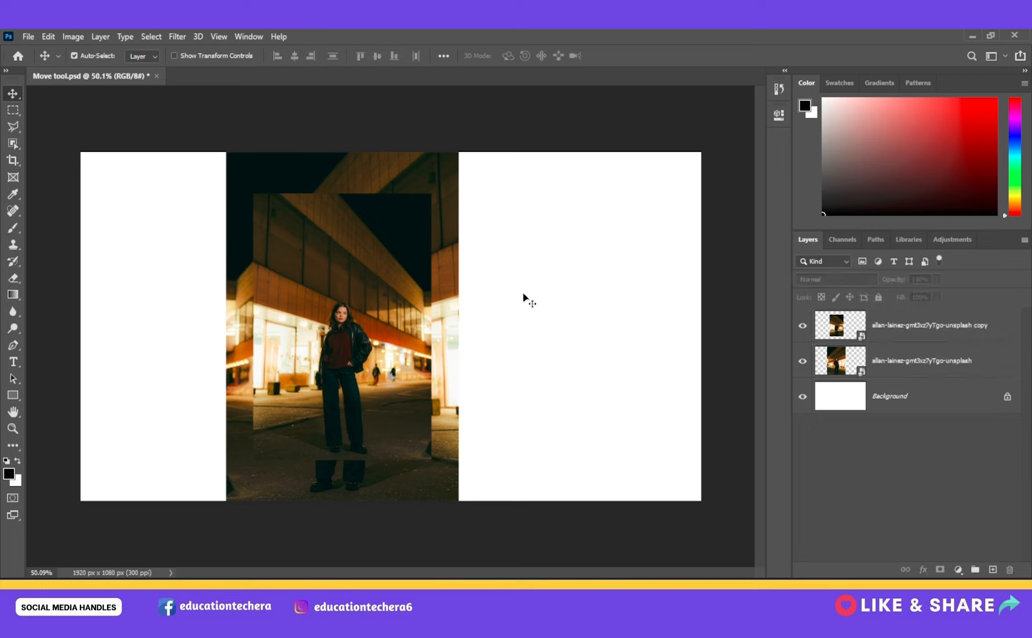
left_click(450, 252)
left_click_drag(497, 280, 275, 259)
left_click_drag(351, 273, 383, 279)
left_click(512, 259)
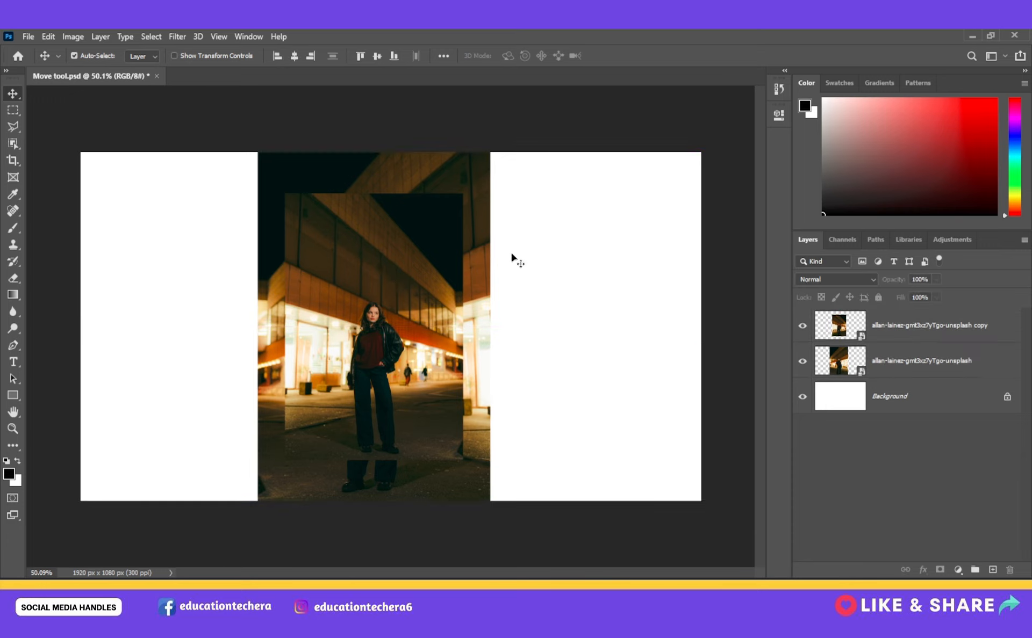
- Apply a light Gaussian Blur to the larger original photo layer behind the mirrored copy
left_click(473, 210)
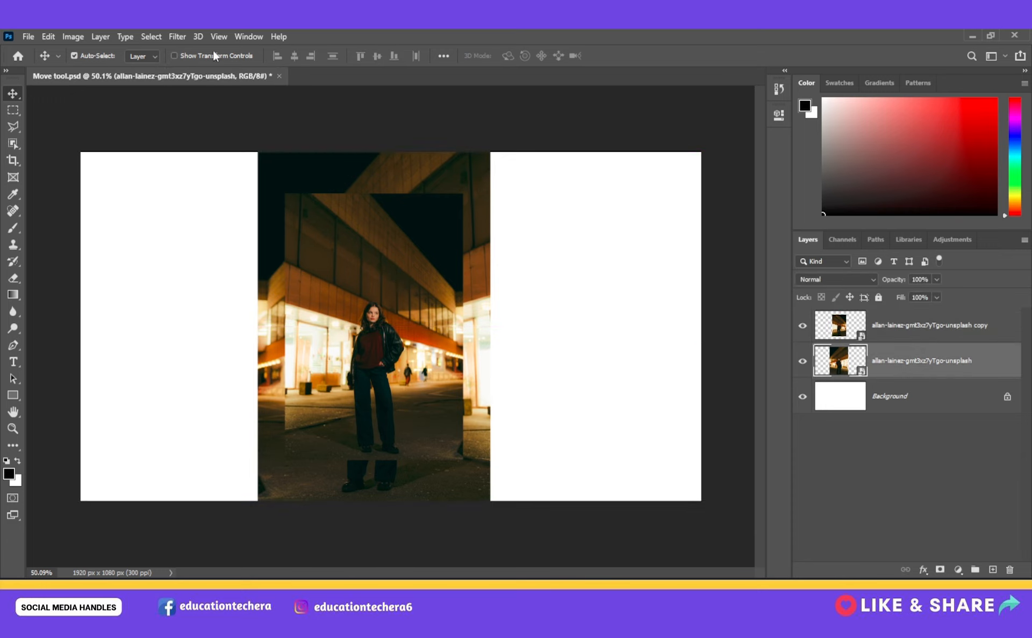
left_click(175, 36)
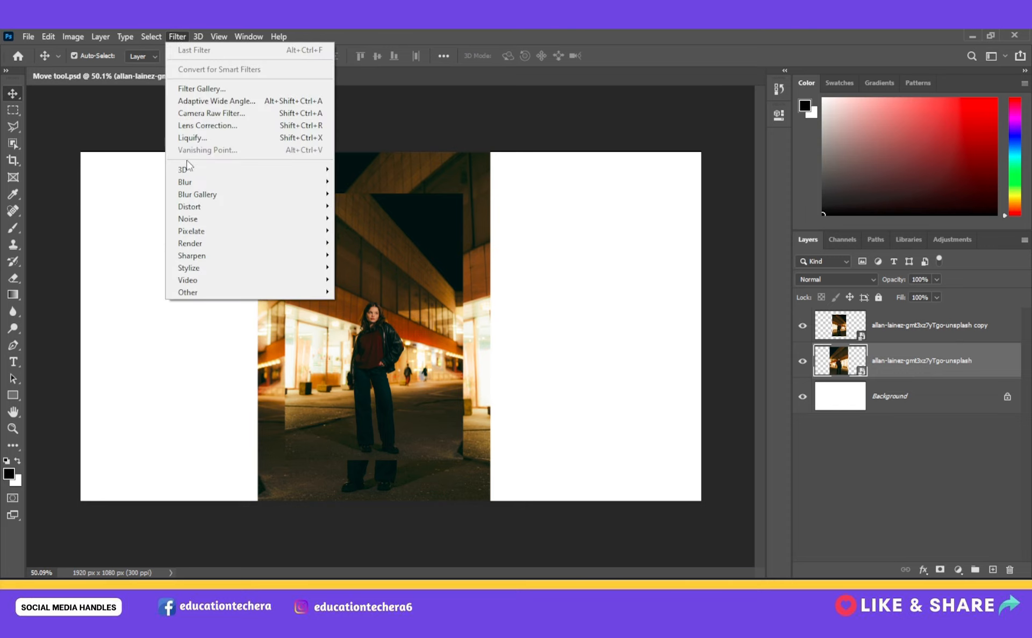
mouse_move(191, 187)
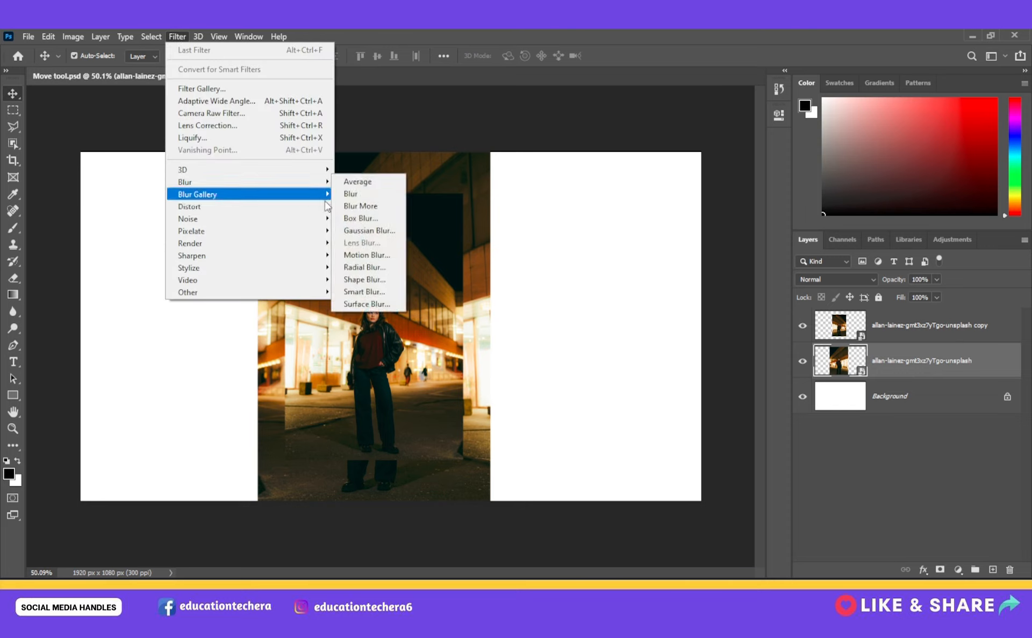
left_click(370, 231)
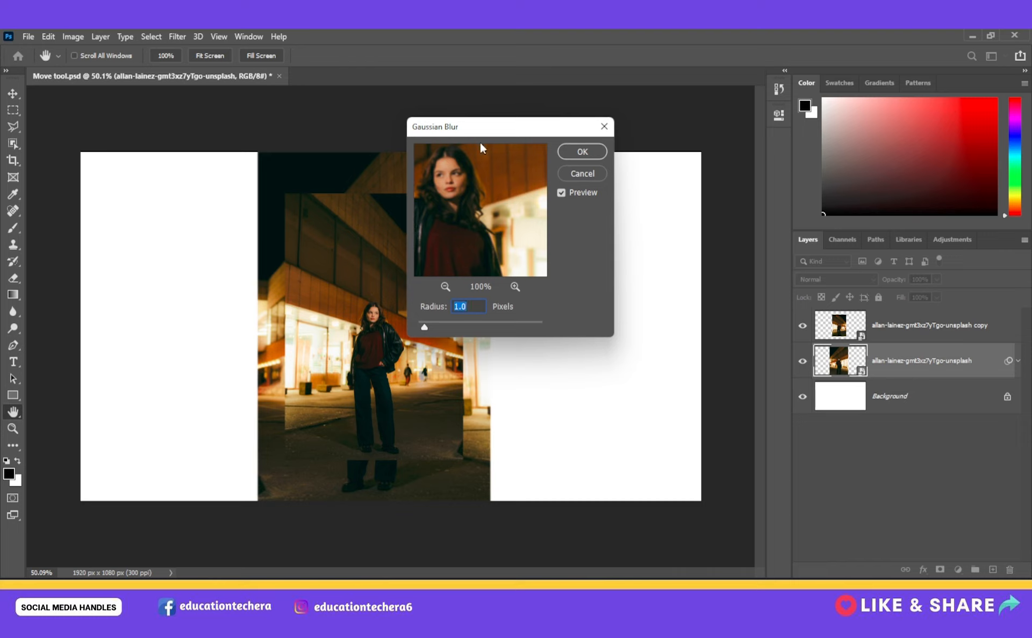
left_click_drag(482, 131, 617, 120)
left_click_drag(561, 316, 573, 315)
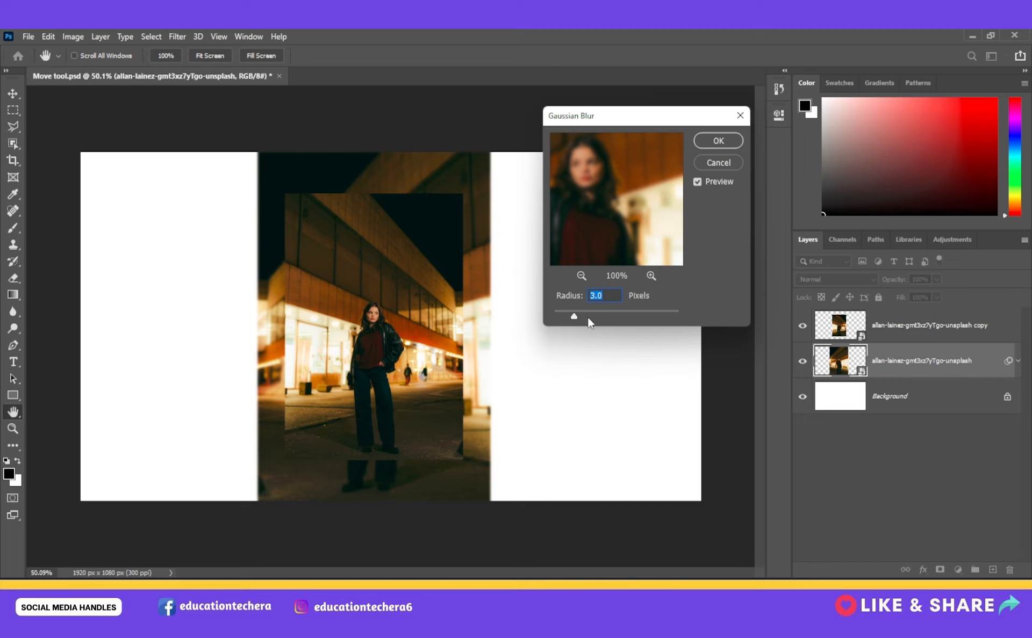
mouse_move(589, 316)
left_mouse_down()
mouse_move(606, 317)
mouse_move(577, 314)
left_mouse_up()
left_click_drag(569, 313, 570, 317)
left_click(714, 141)
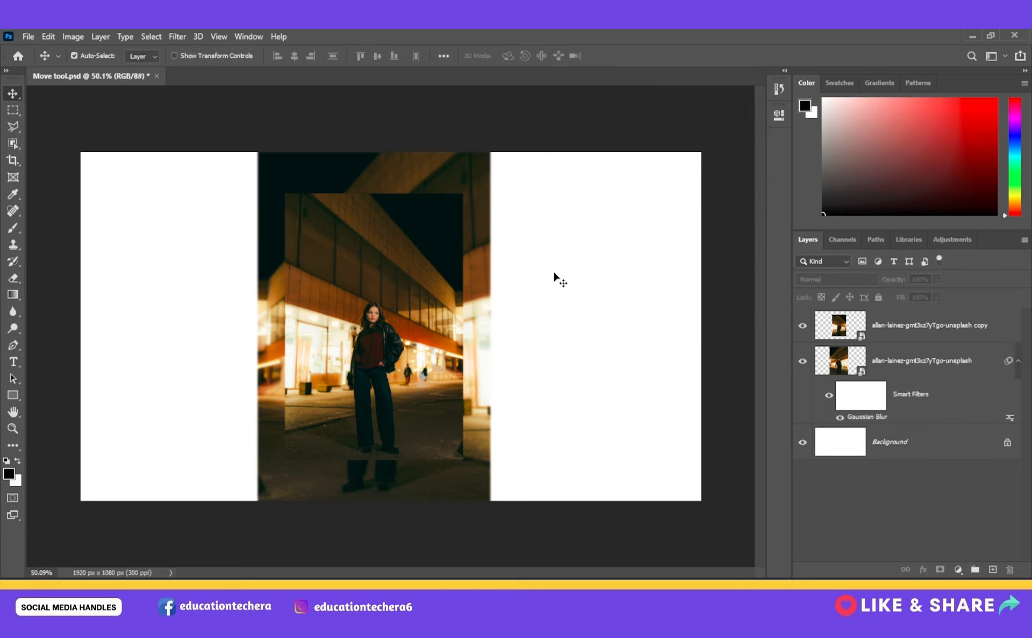
- Save the document, and shift both photo layers together slightly to the right
key("ctrl")
key("ctrl+s")
left_click_drag(558, 237, 377, 245)
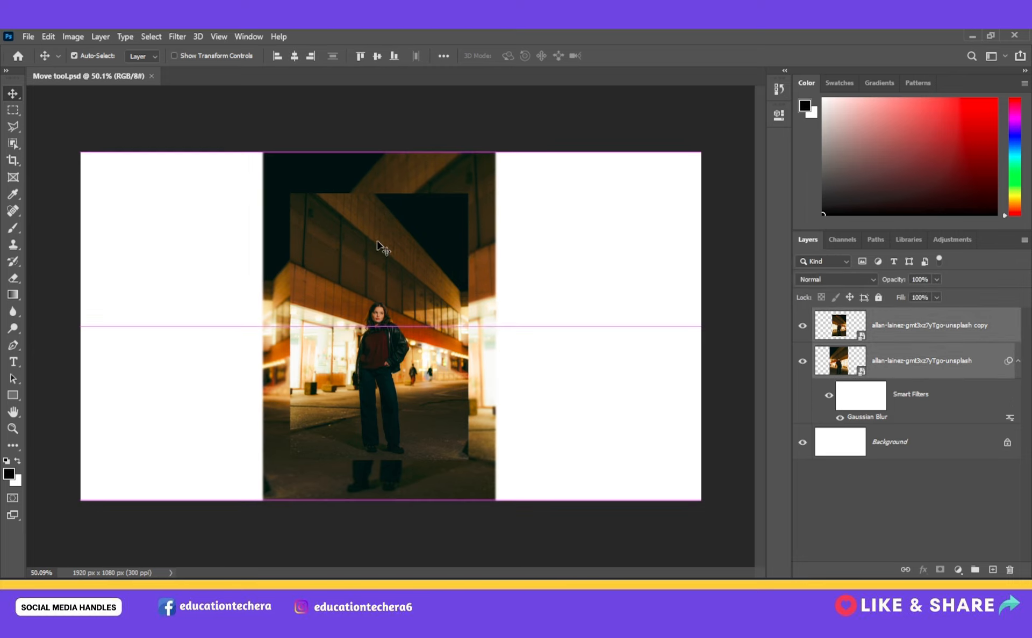
- Start a Save for Web (Legacy) export of the composition and choose the JPEG High preset
left_click(29, 37)
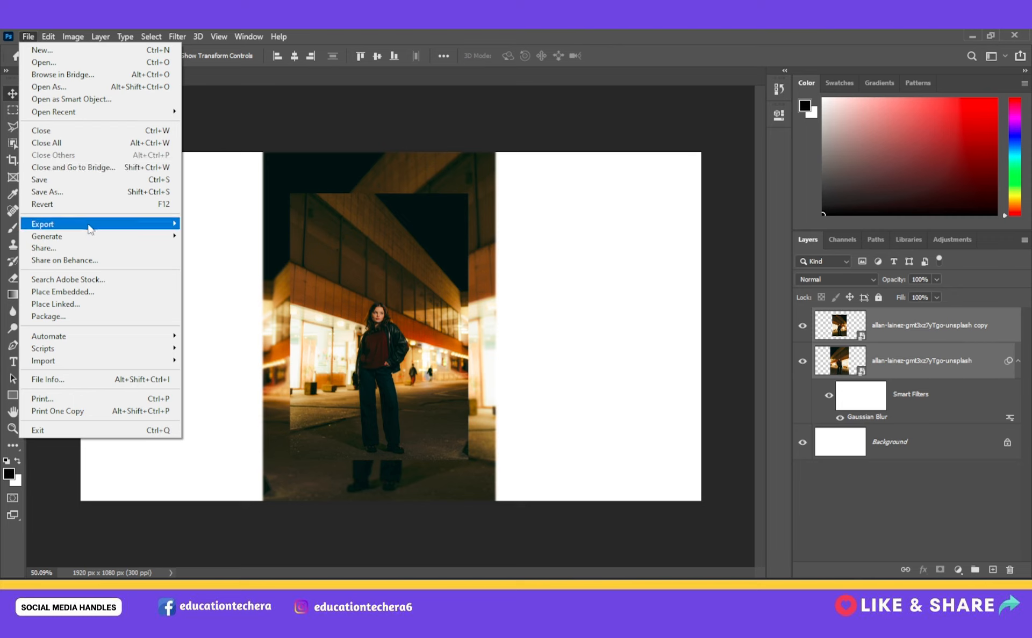
mouse_move(155, 230)
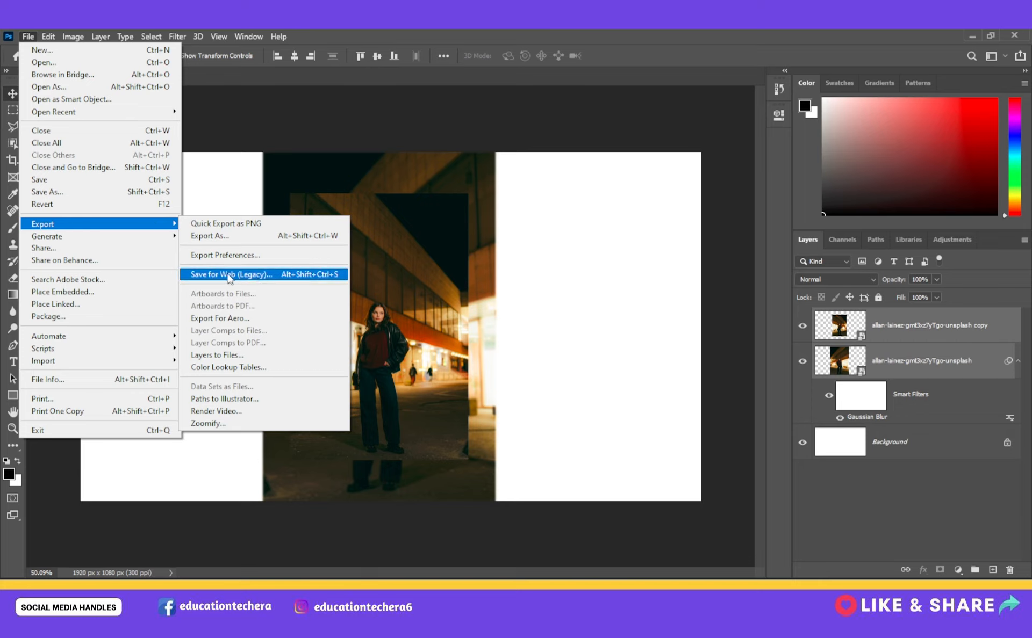
left_click(263, 276)
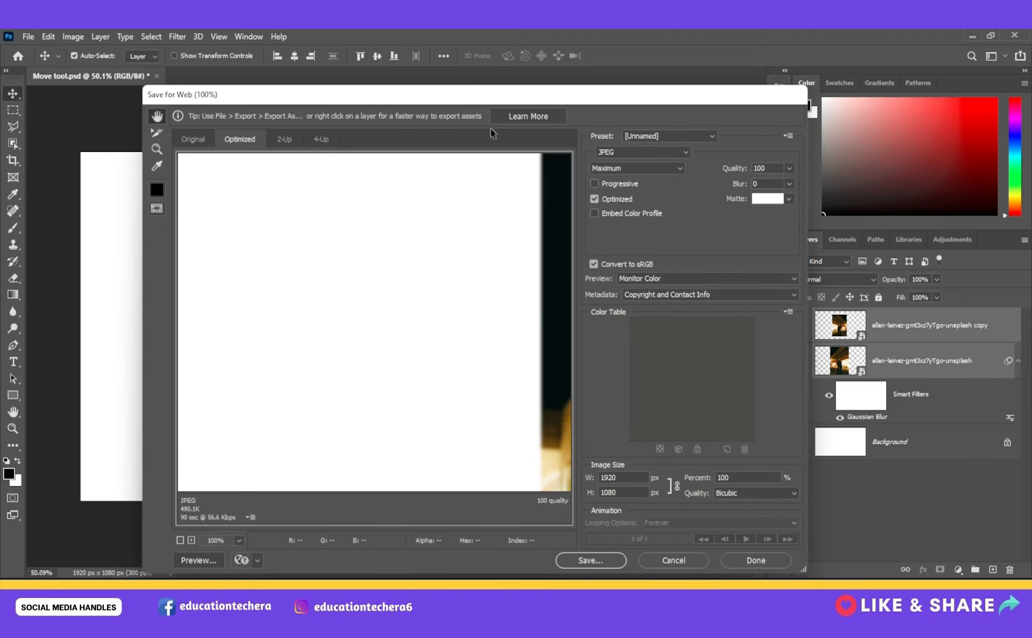
left_click_drag(508, 97, 480, 51)
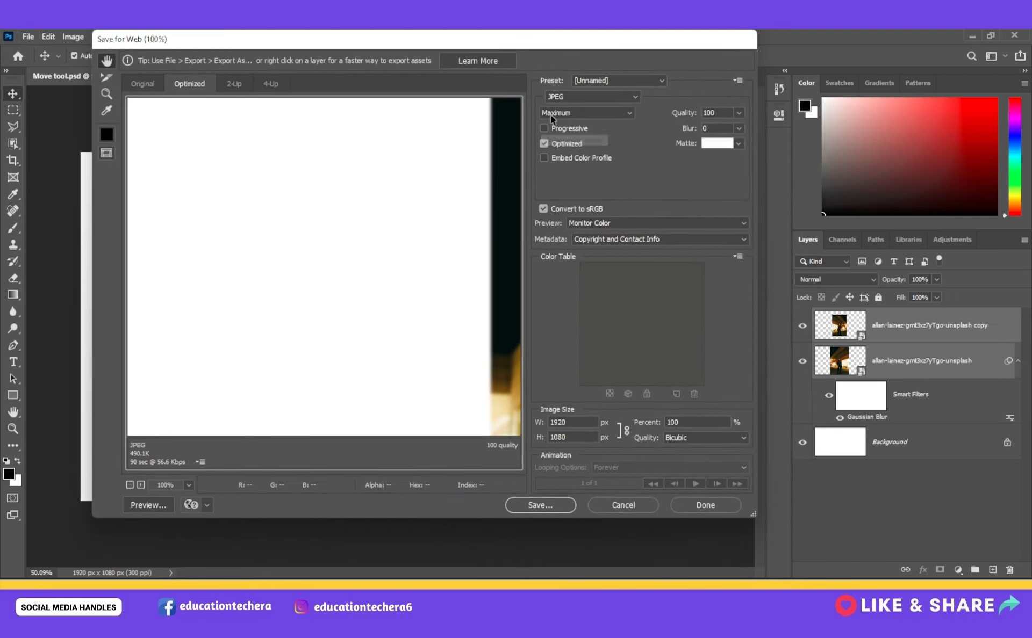
left_click(598, 79)
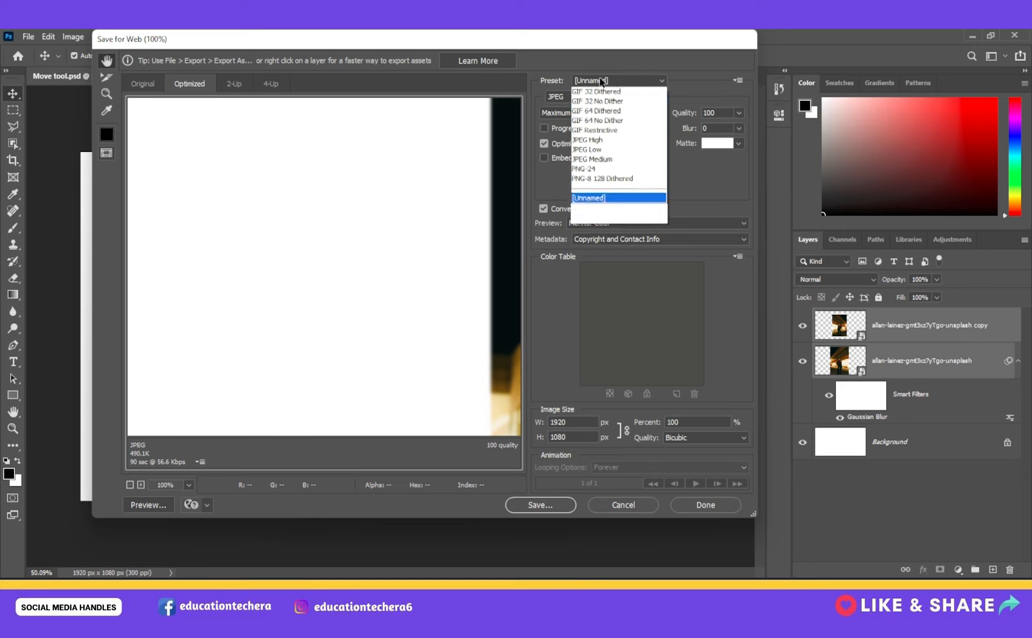
left_click(605, 160)
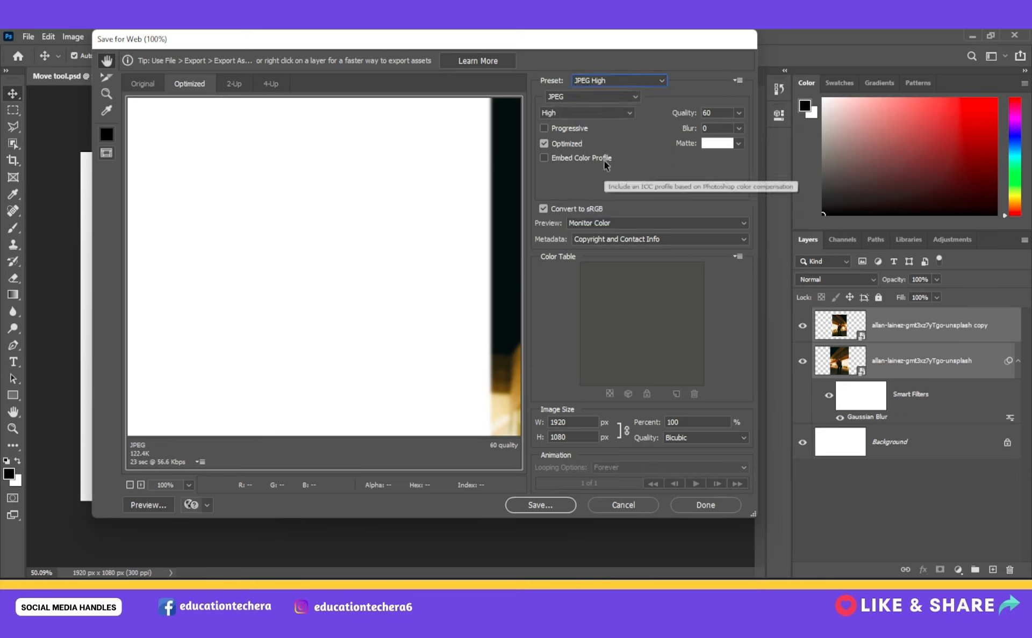